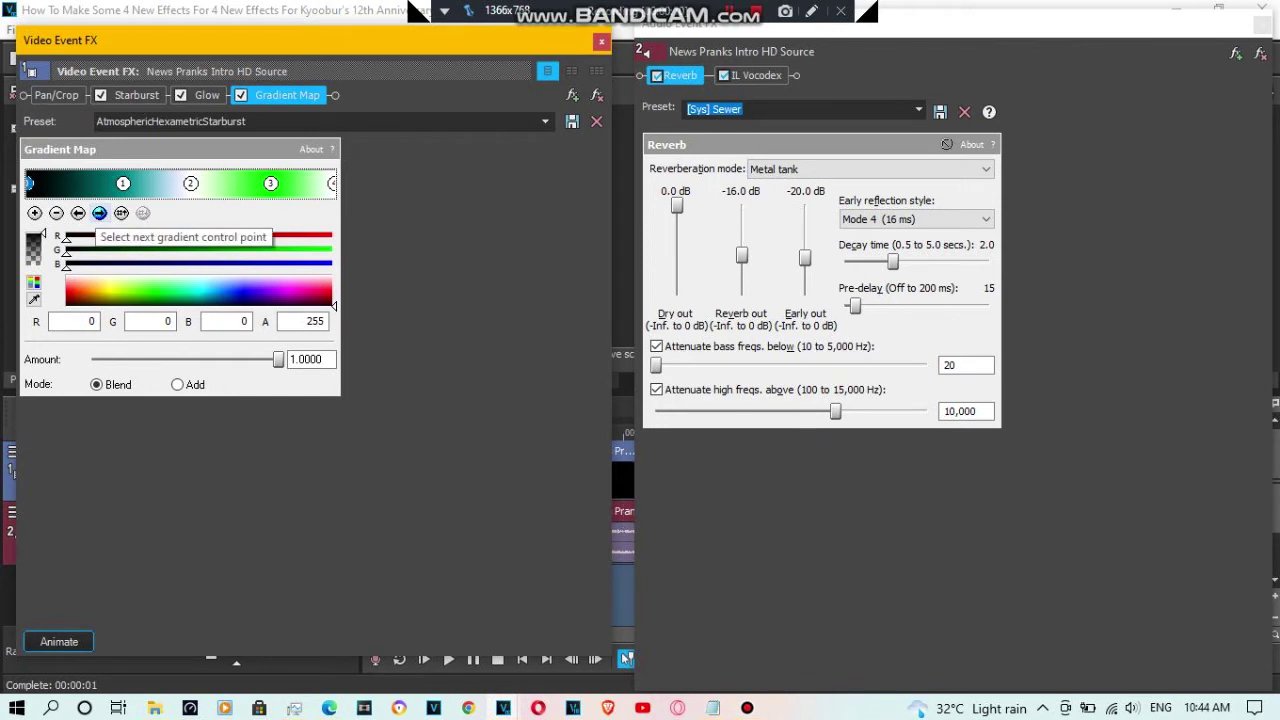
- Go through the Gradient Map control points of the AtmosphericHexametricStarburst preset to examine each point's colour values
left_click(99, 212)
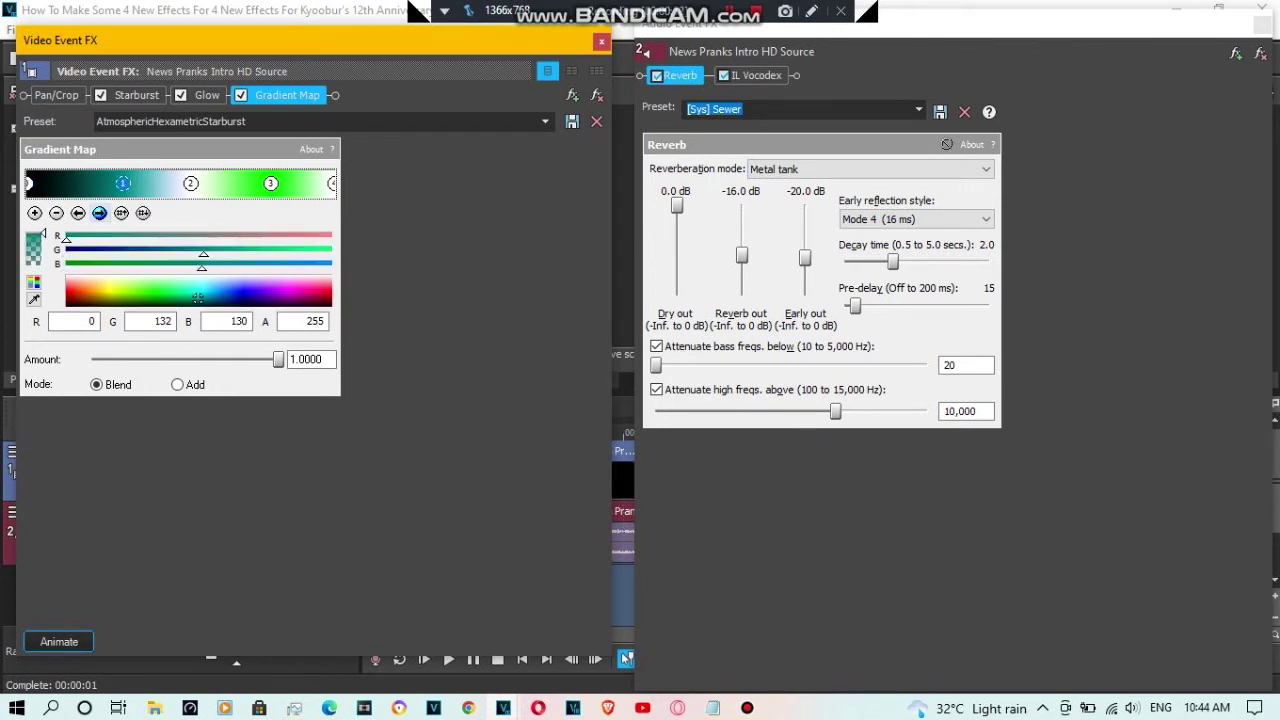
left_click(99, 212)
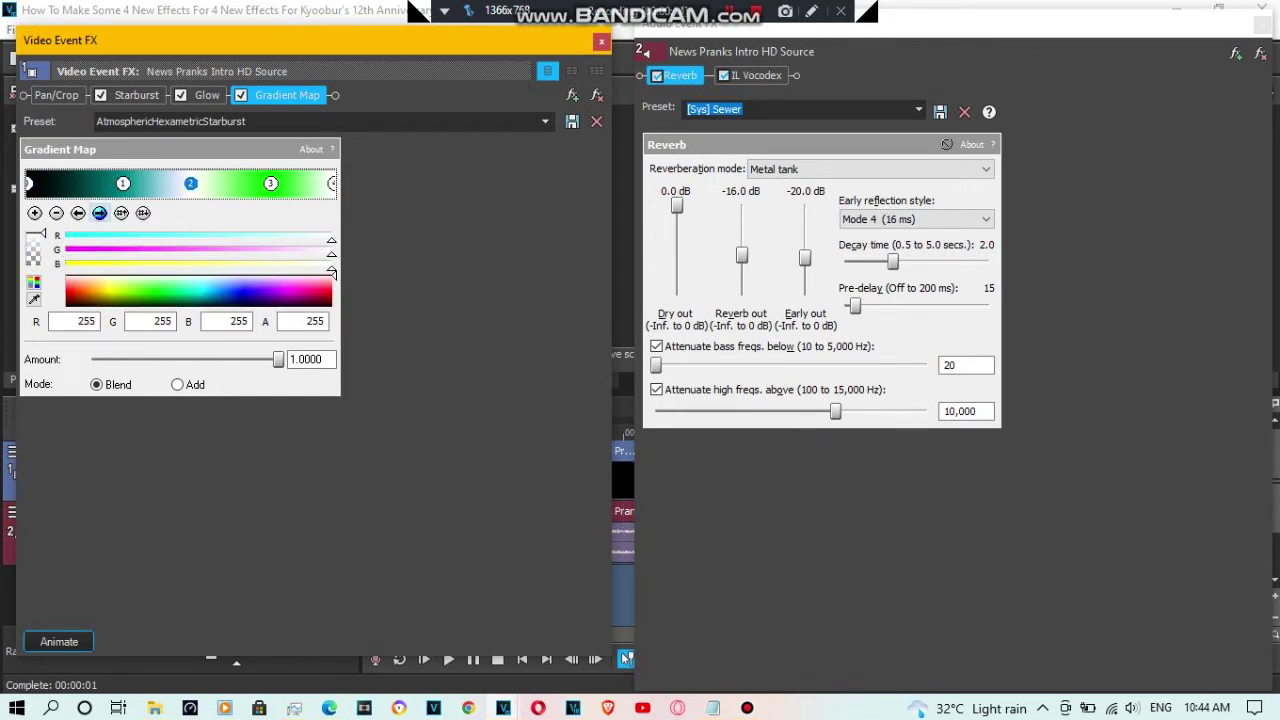
left_click(99, 212)
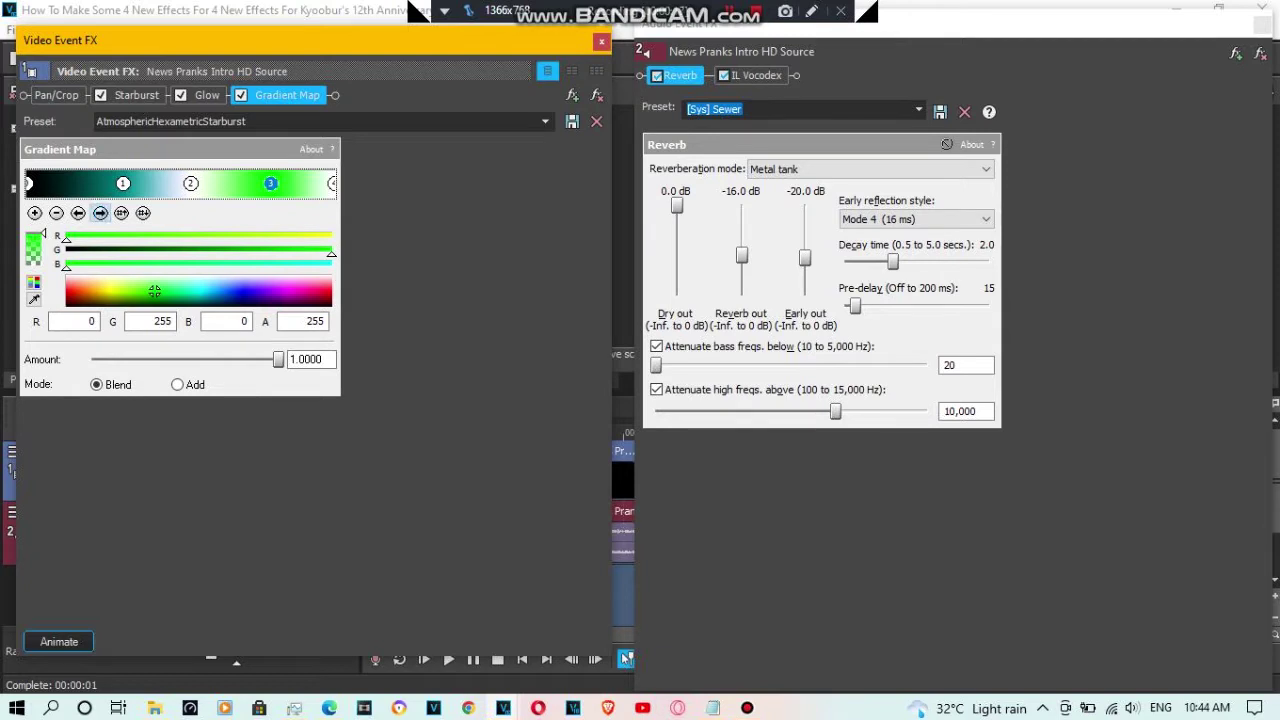
left_click(99, 212)
- Look through the Reverb presets and keep [Sys] Sewer selected
left_click(918, 109)
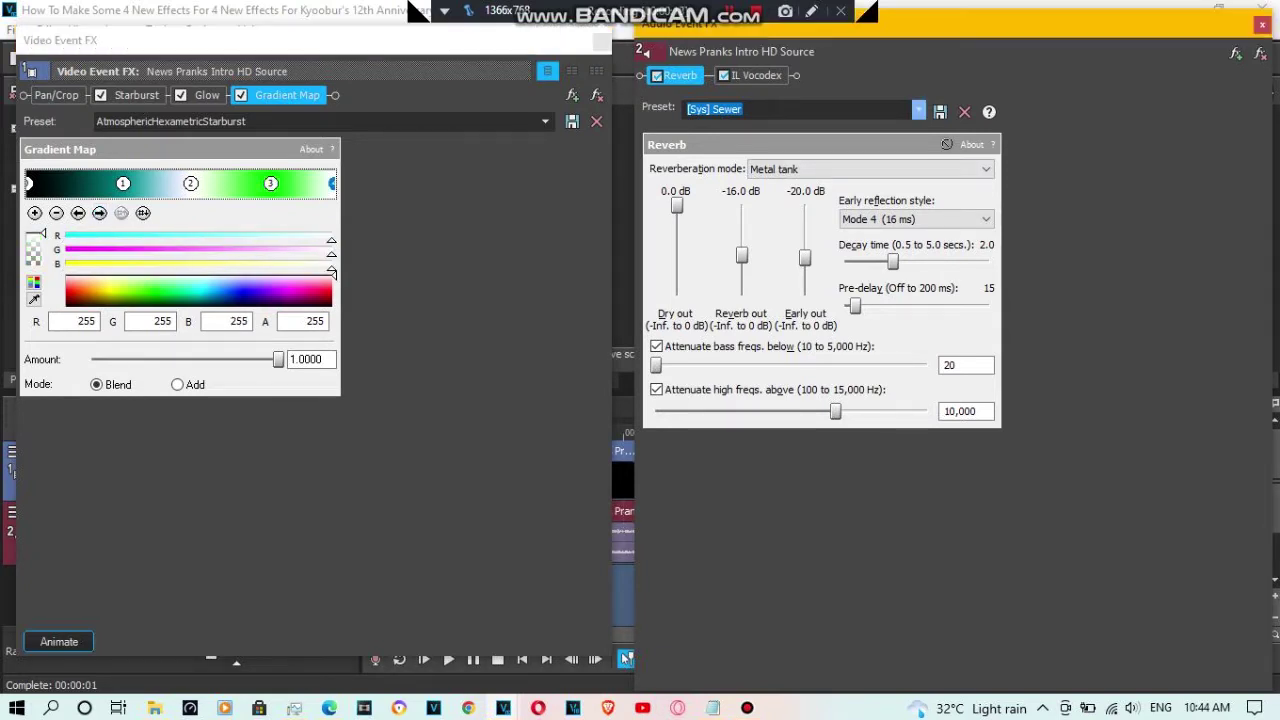
key("Down")
key("Down")
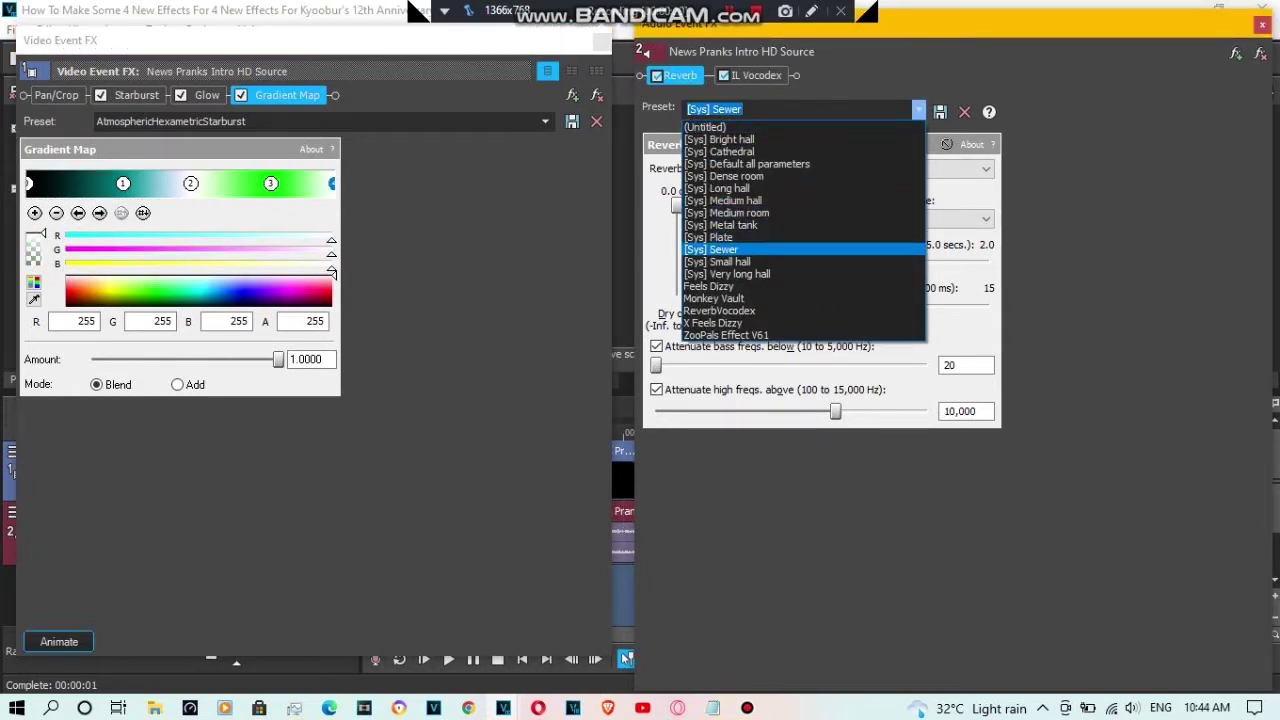
key("Return")
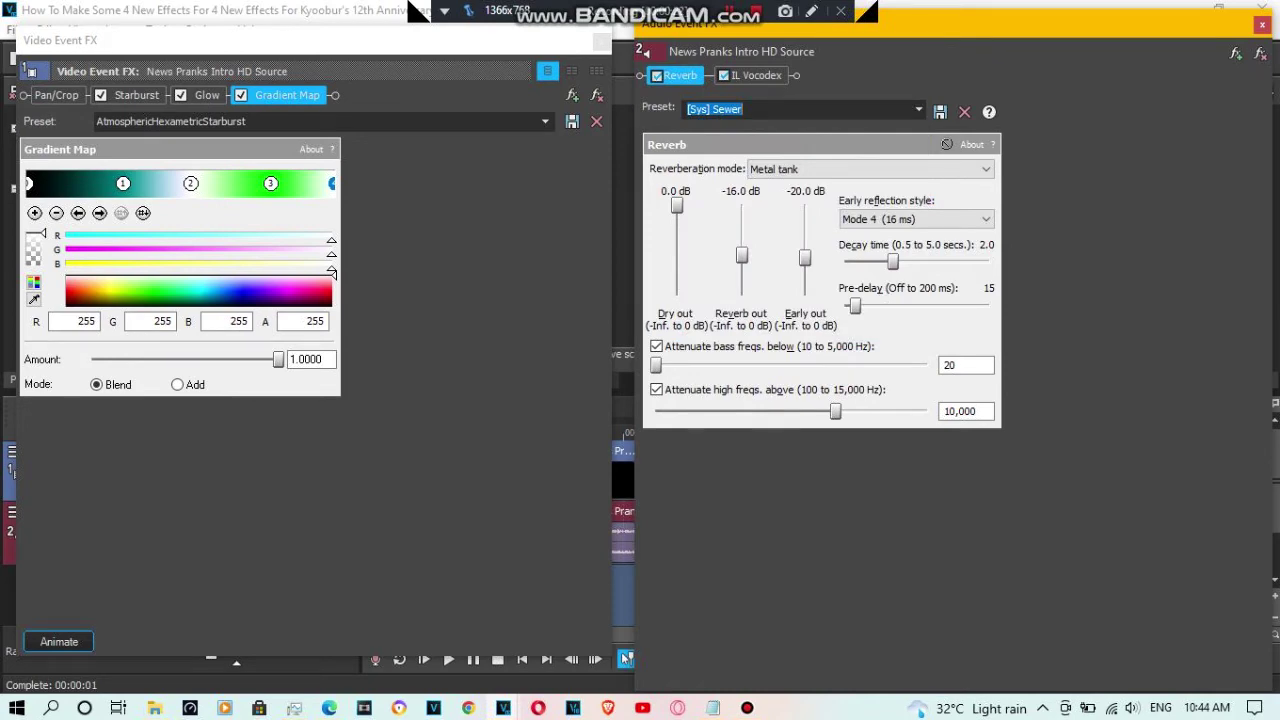
- Show the IL Vocodex settings of the audio event and reposition the Audio Event FX window to examine the Elderly preset
left_click(756, 76)
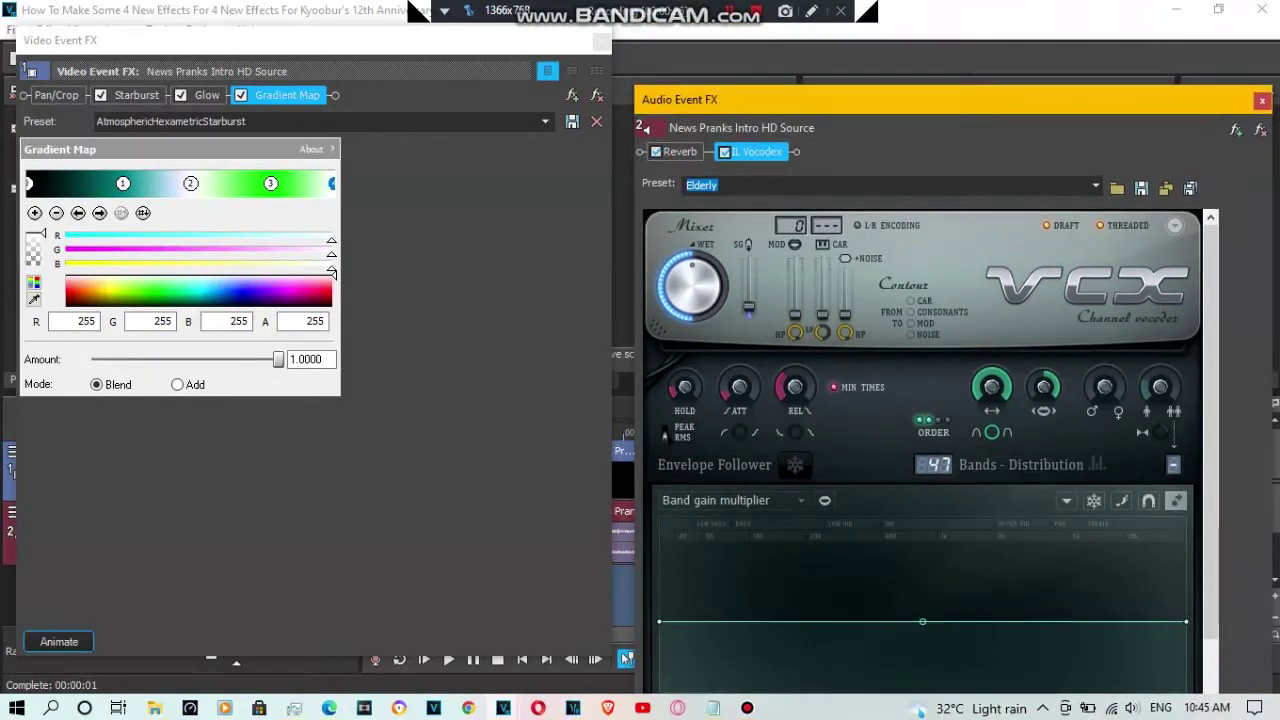
left_click_drag(957, 27, 957, 41)
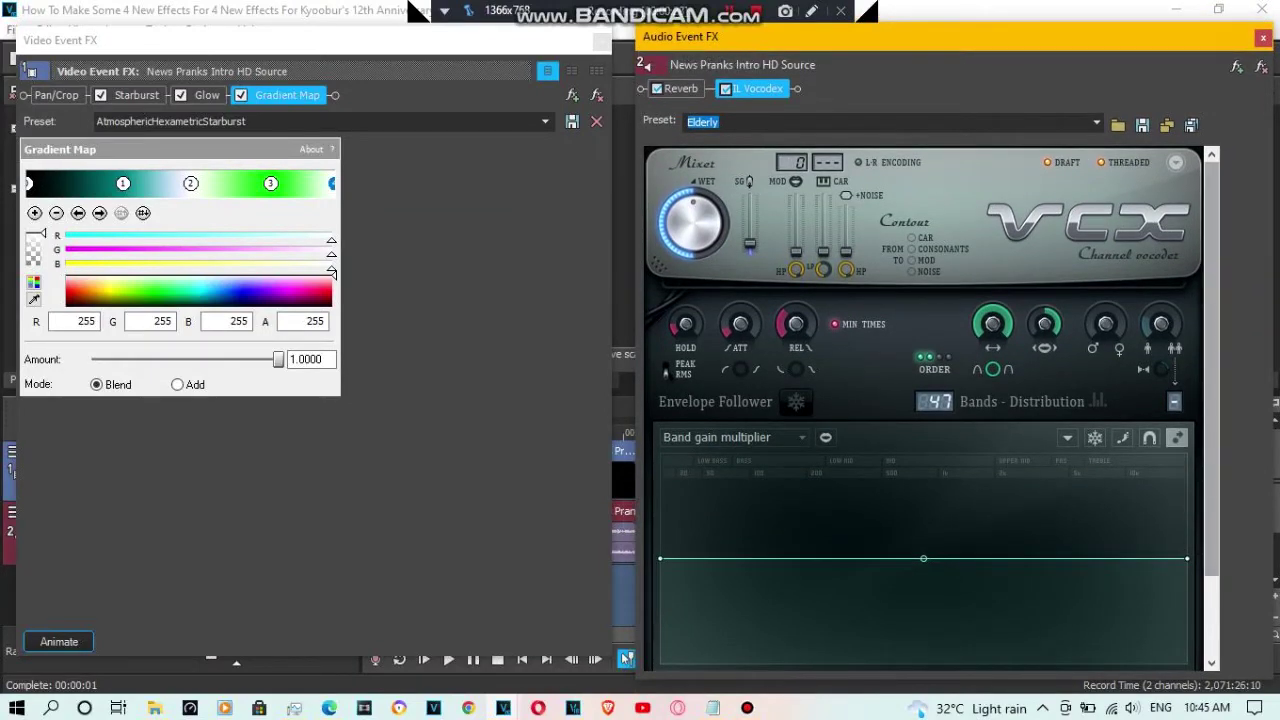
mouse_move(1211, 340)
left_mouse_down()
mouse_move(1211, 419)
mouse_move(1211, 340)
left_mouse_up()
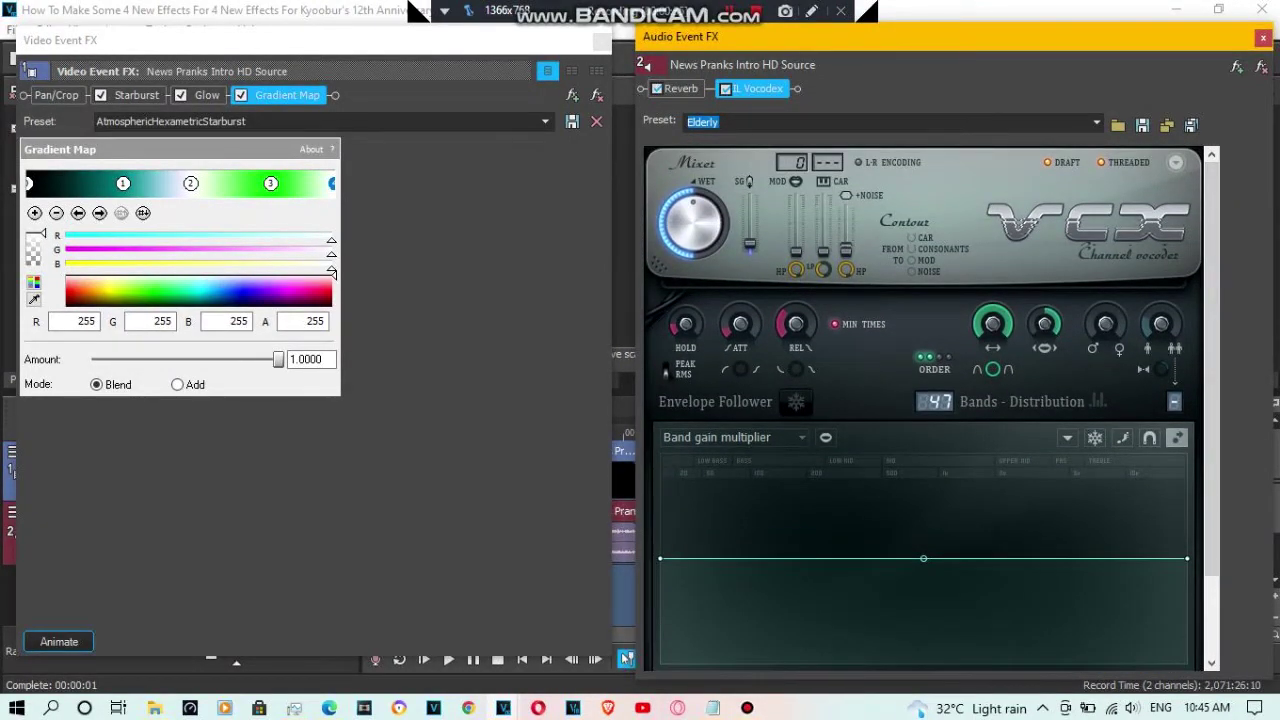
double_click(717, 122)
left_click(719, 122)
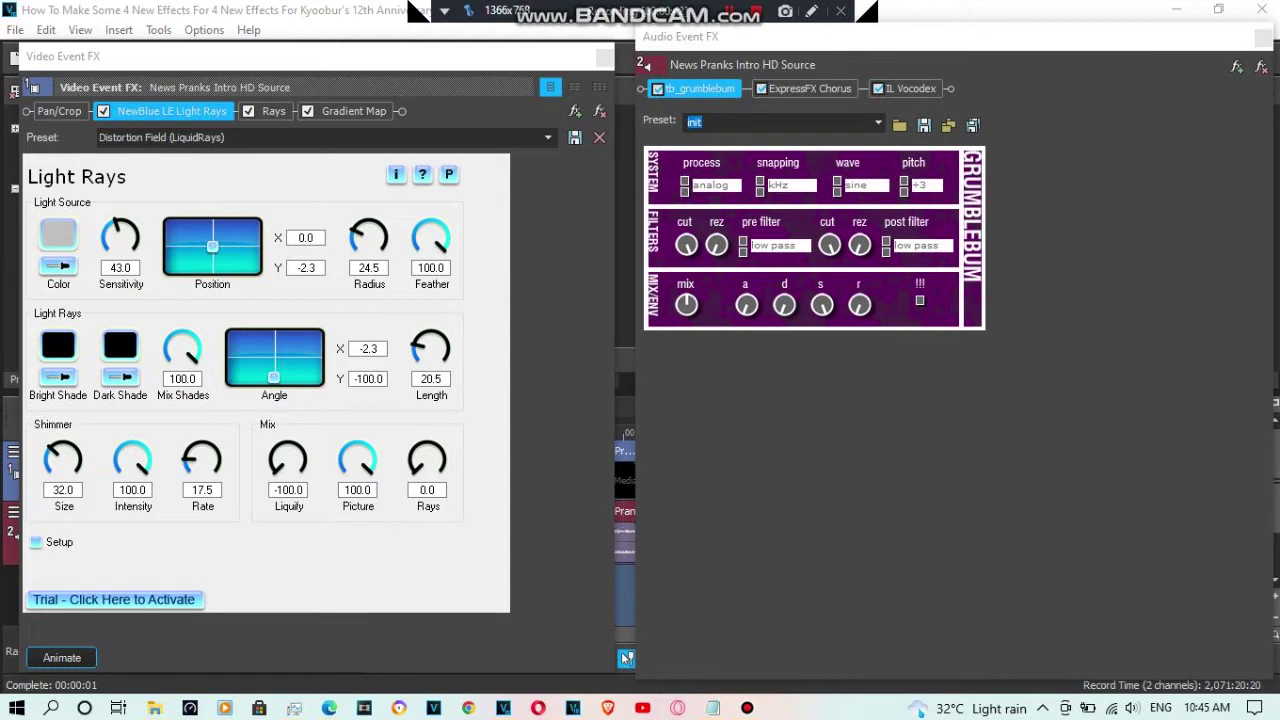
- Review the Rays effect and examine the colour values of every Gradient Map control point in the LiquidFrostyRays preset
left_click(273, 111)
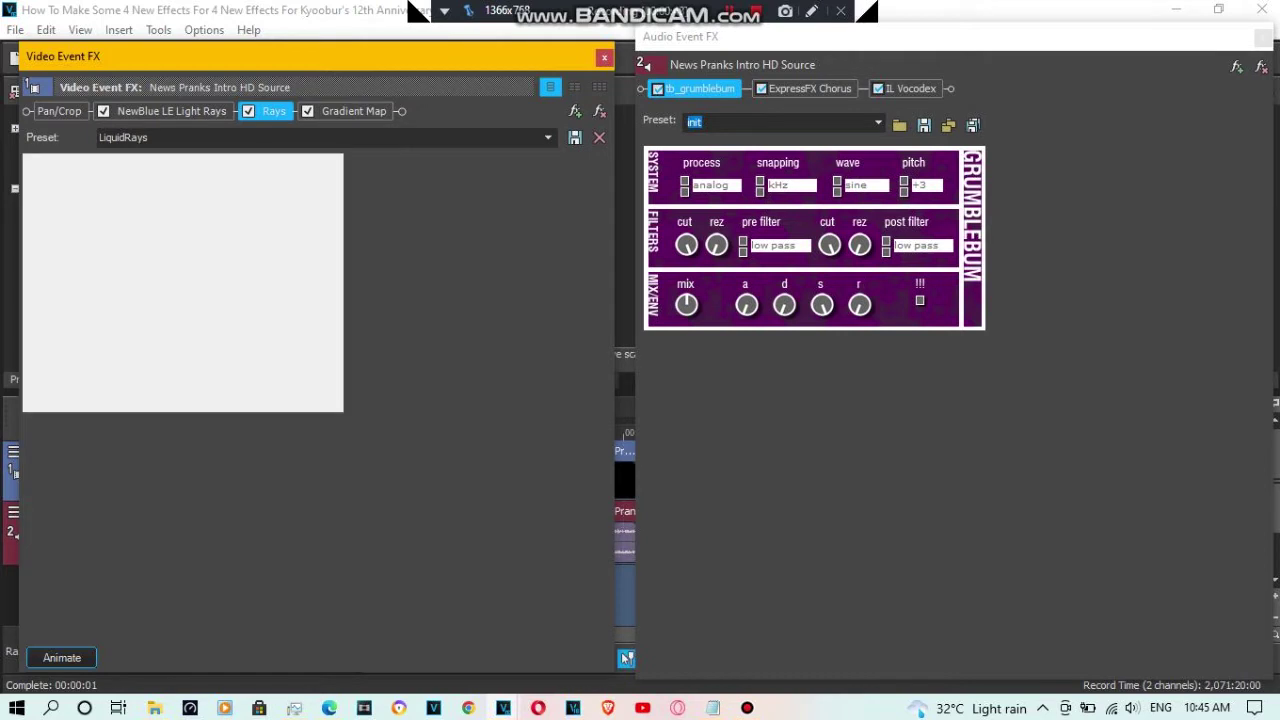
left_click(353, 111)
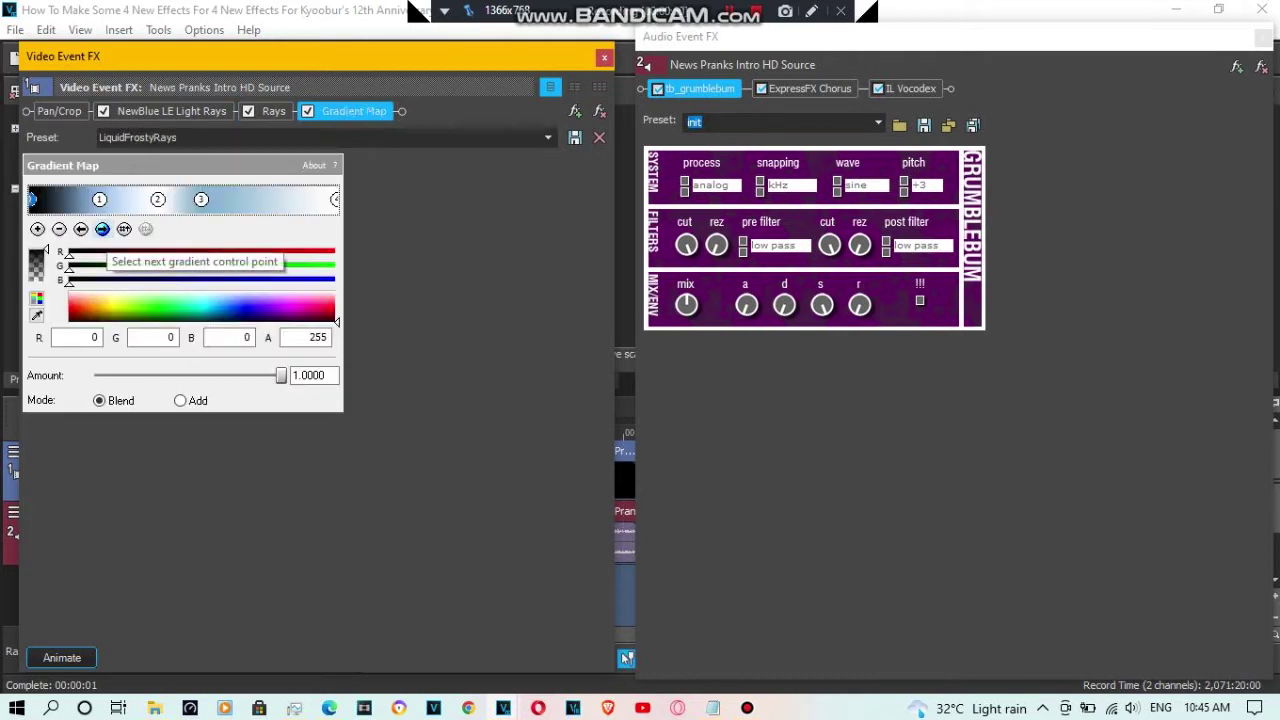
left_click(102, 229)
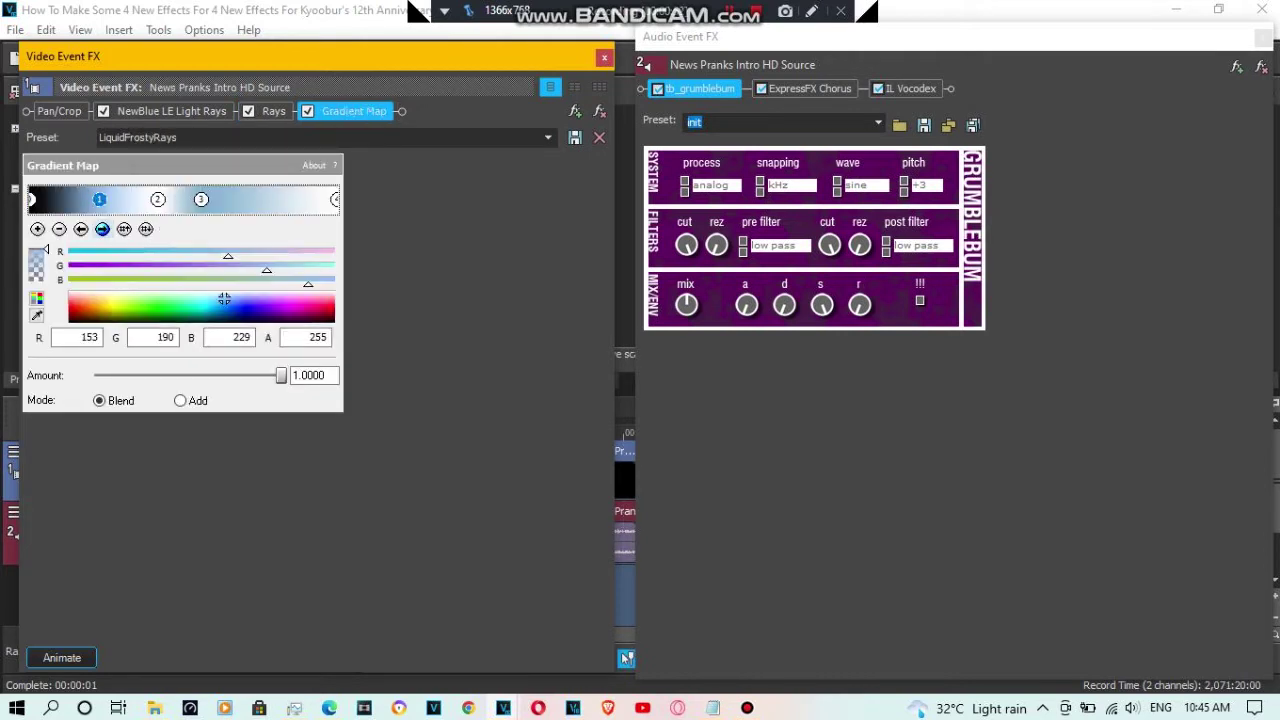
left_click(102, 229)
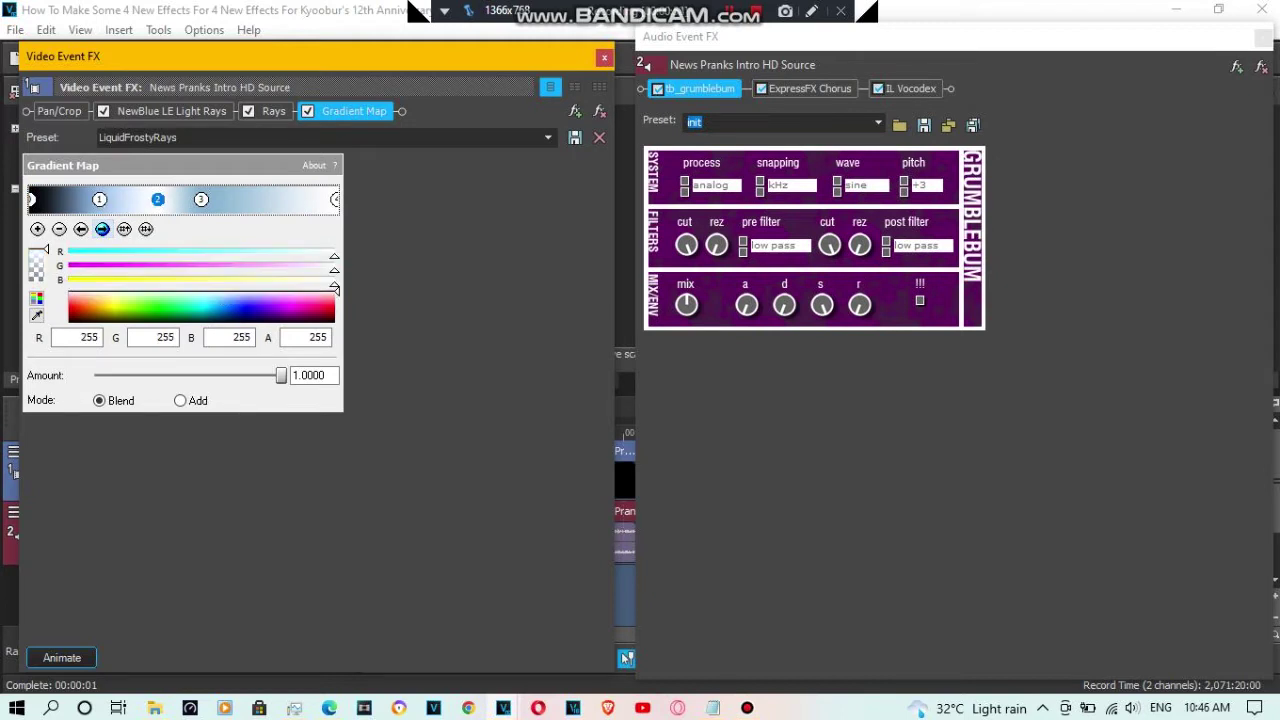
left_click(102, 229)
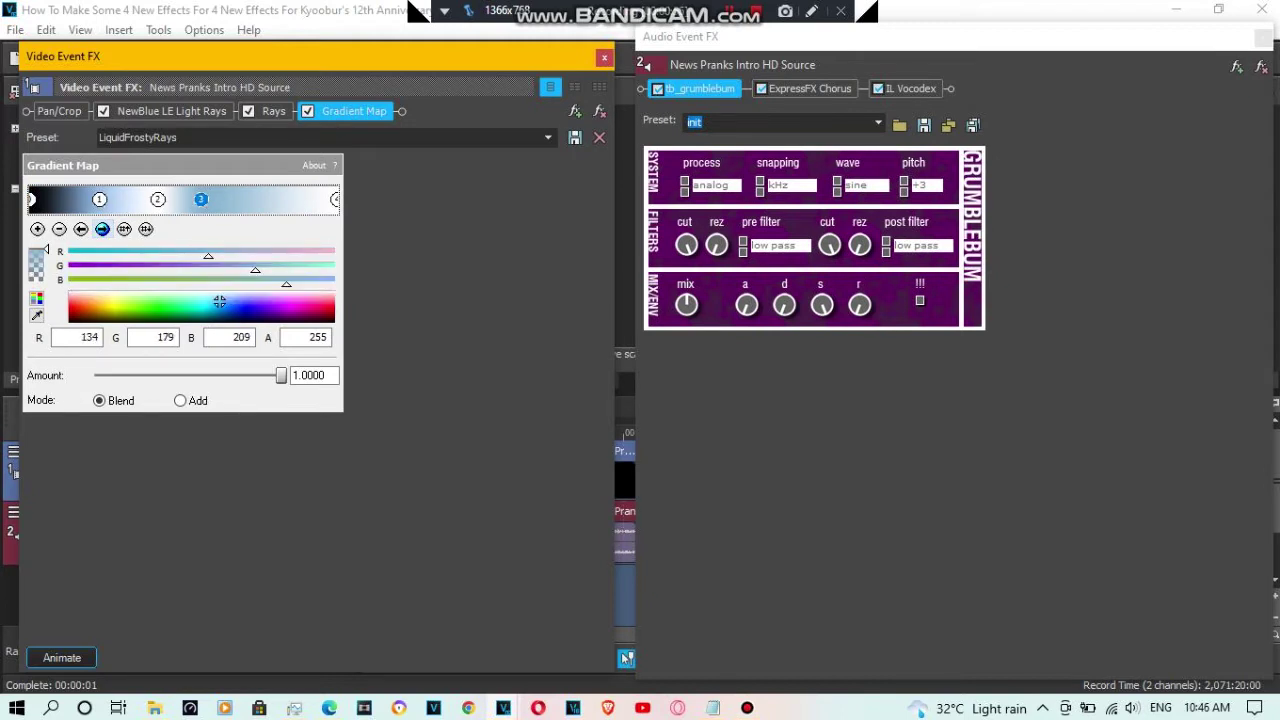
left_click(102, 229)
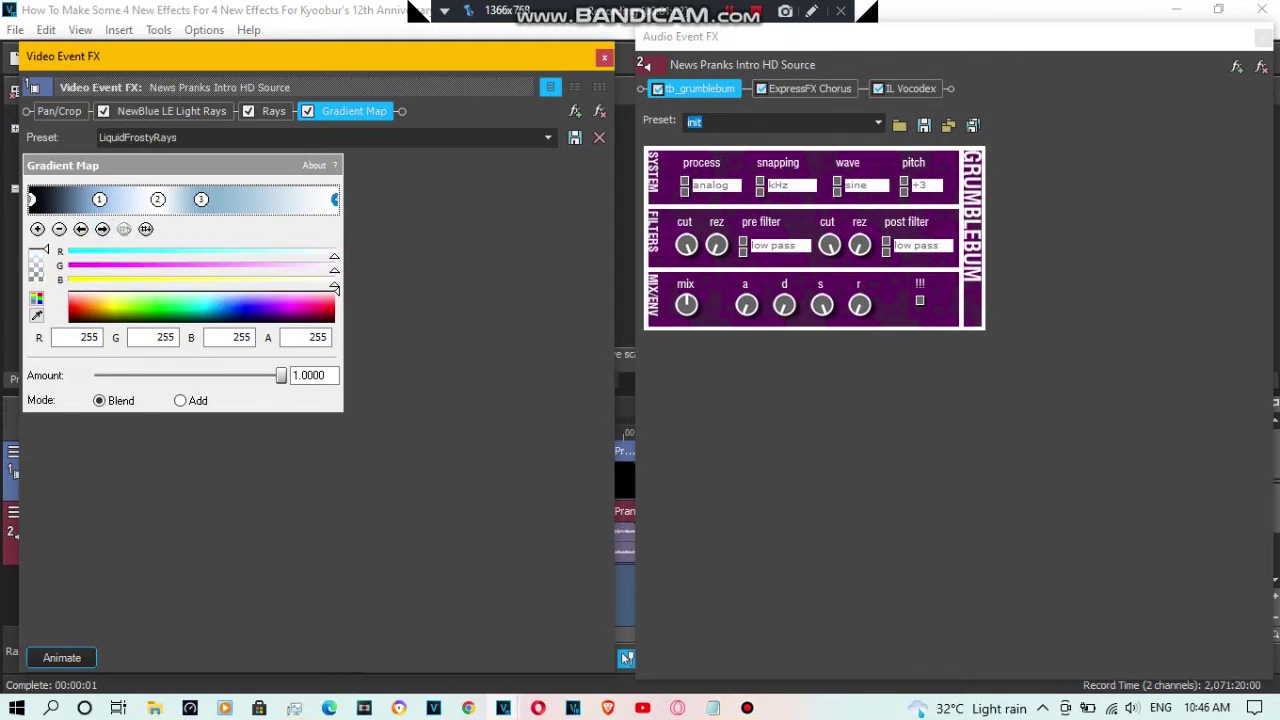
left_click(625, 657)
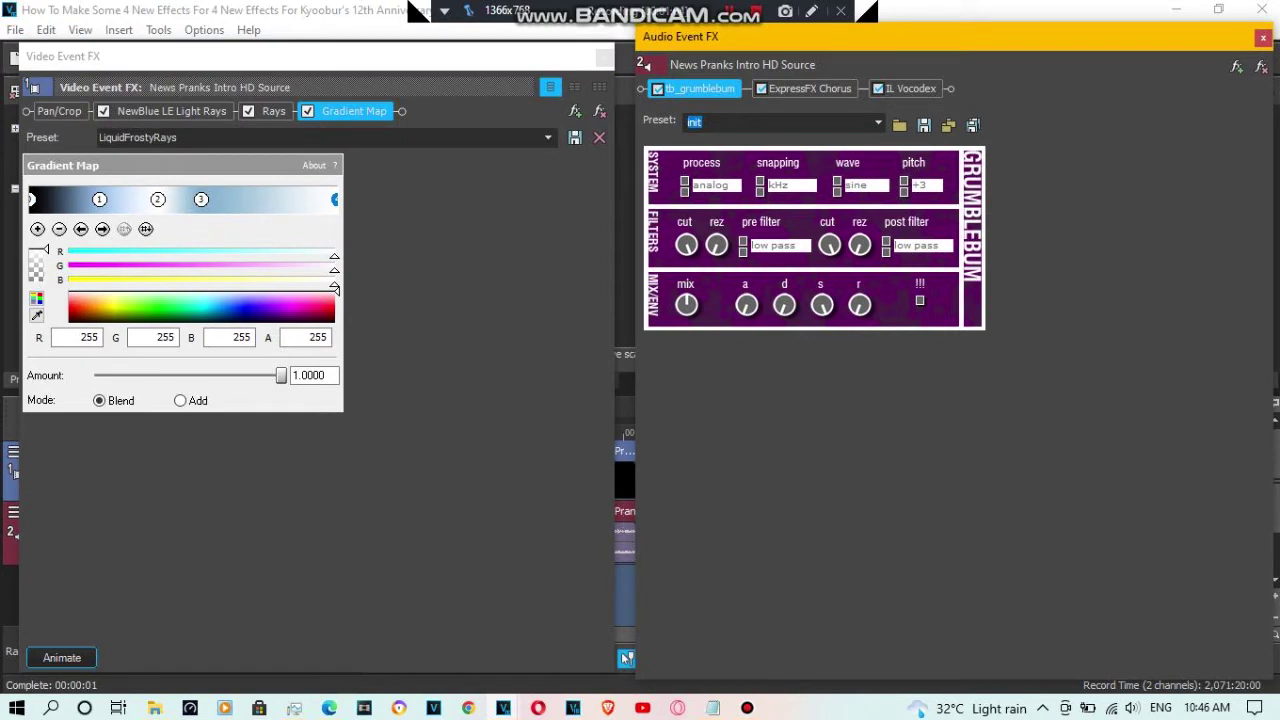
- Examine the ExpressFX Chorus settings of the audio event and look through its presets, keeping LiquidRays
left_click(809, 89)
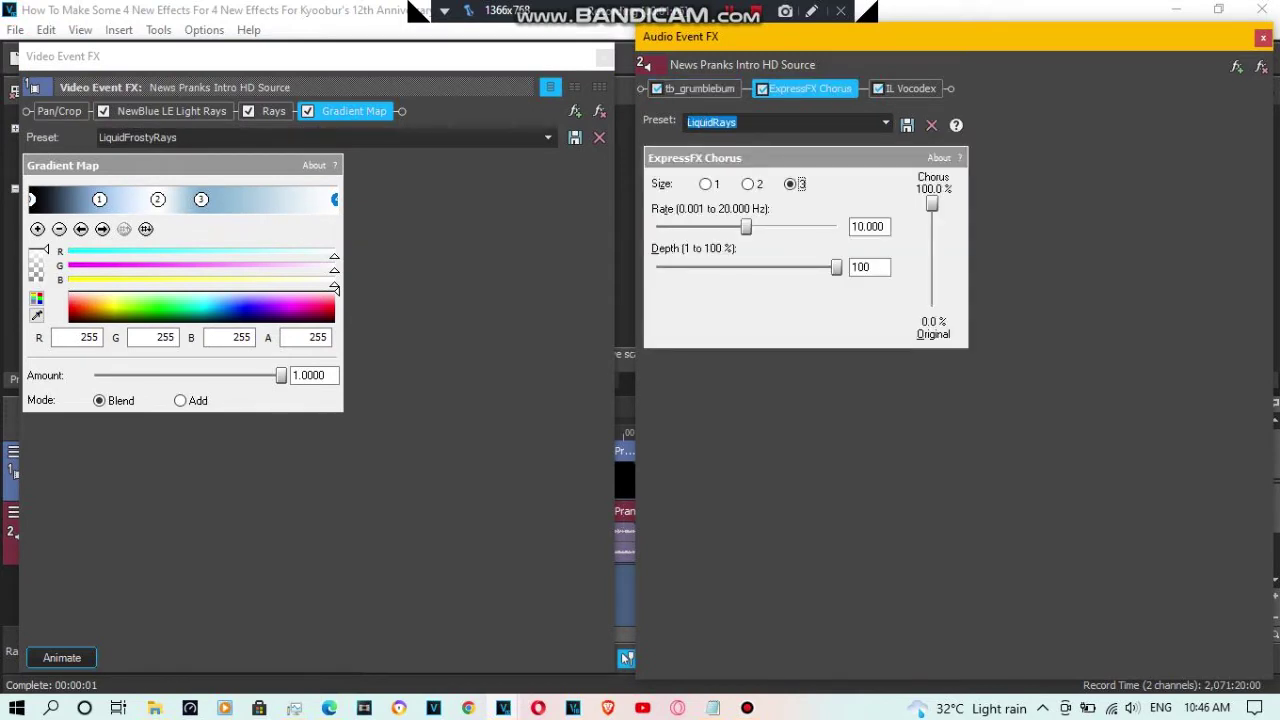
left_click(885, 123)
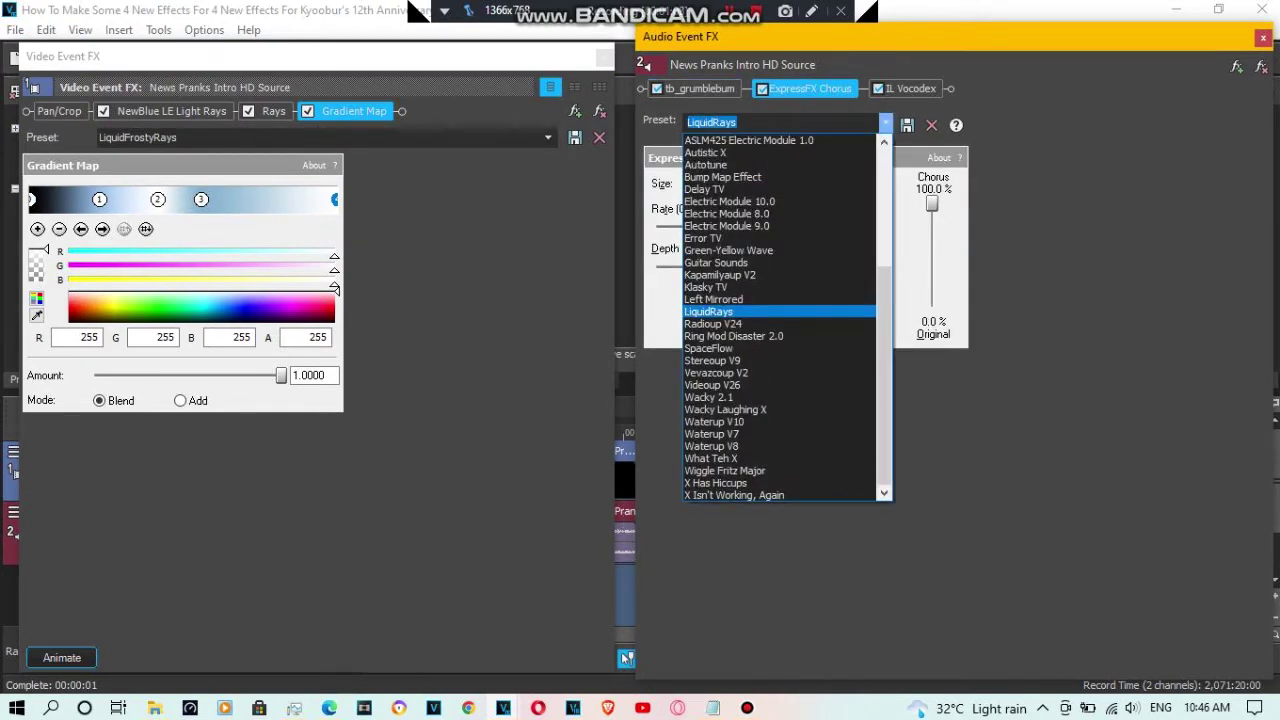
left_click(885, 123)
- Show the IL Vocodex settings and reposition the Audio Event FX window to examine the Group preset down to its keyboard
left_click(910, 89)
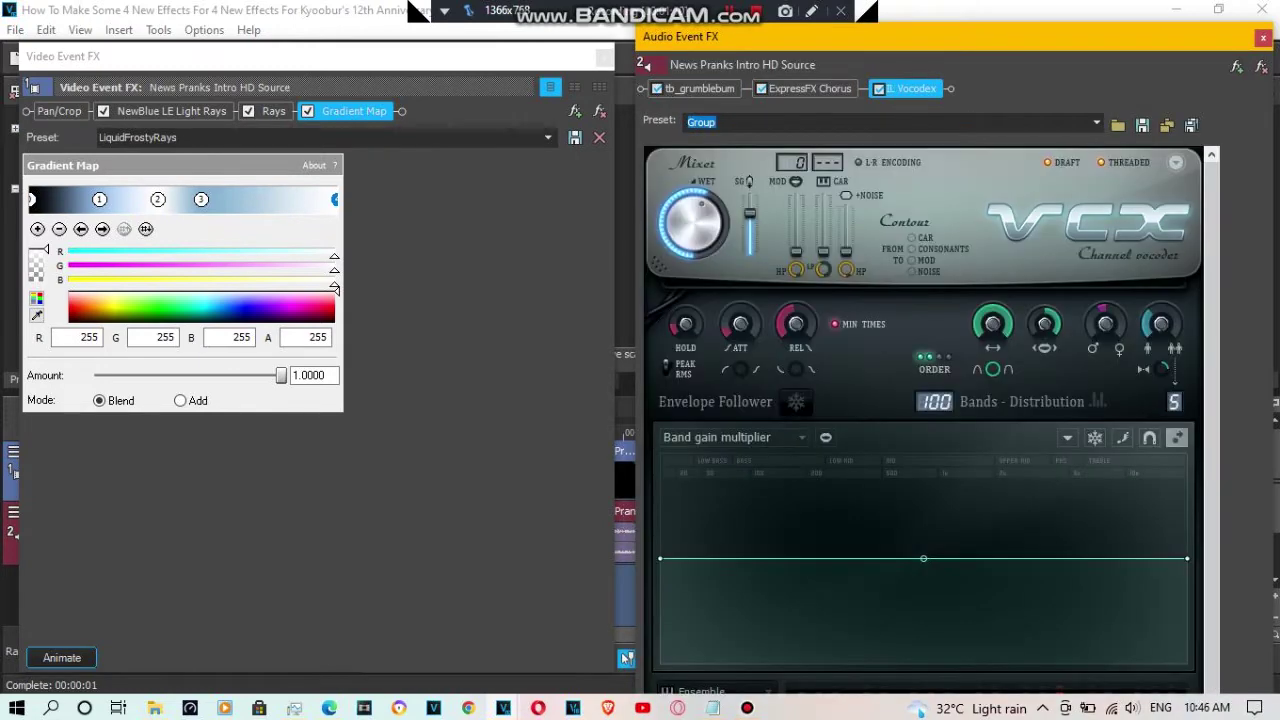
mouse_move(953, 39)
left_mouse_down()
mouse_move(951, 86)
mouse_move(951, 17)
left_mouse_up()
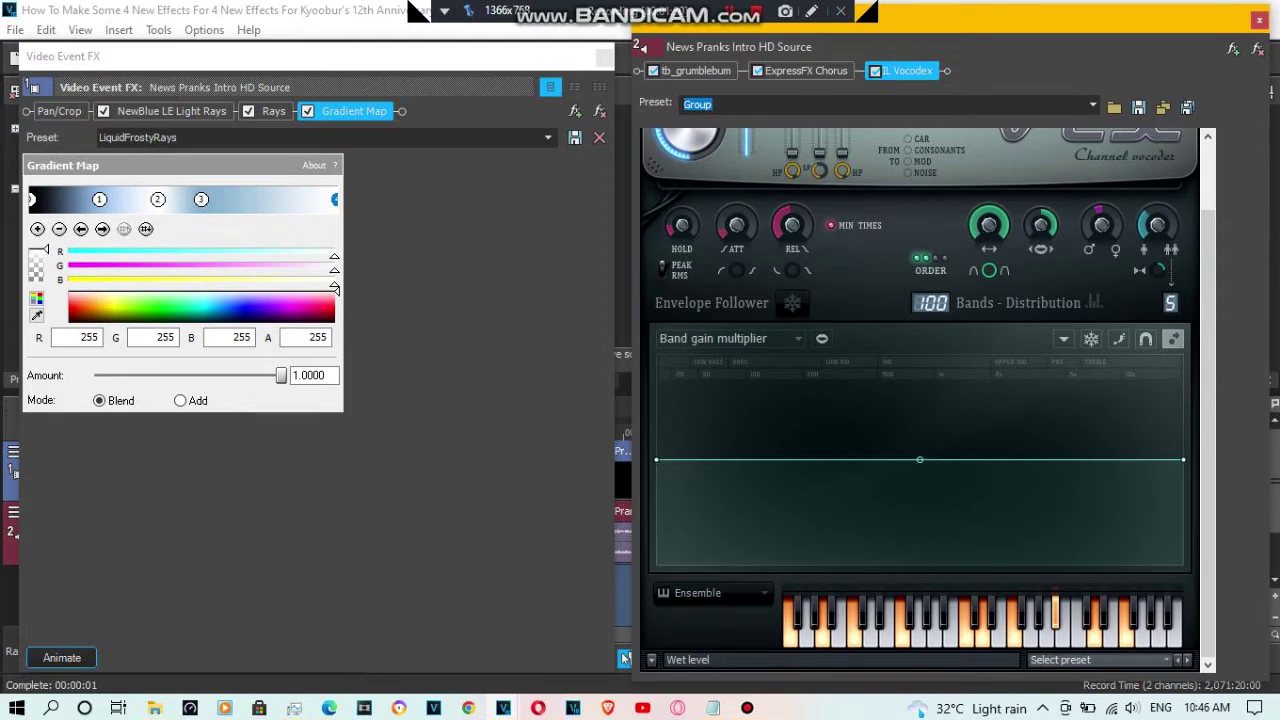
left_click(713, 104)
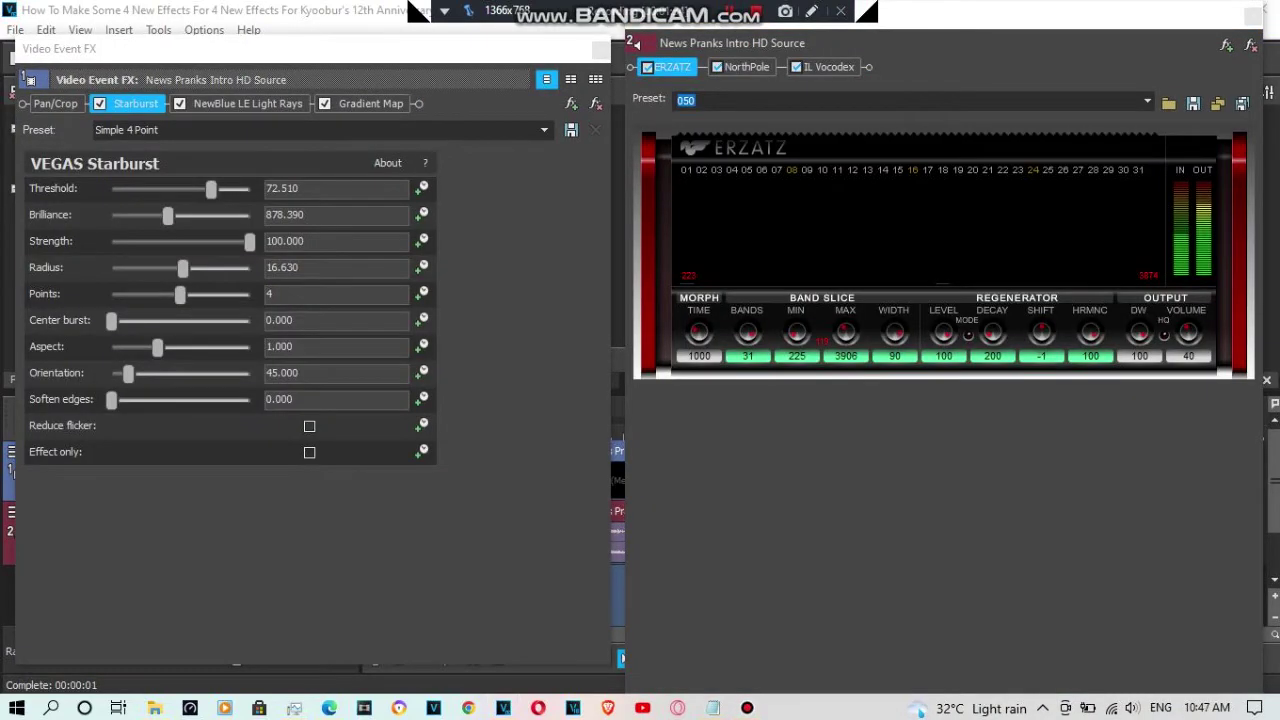
- Check the Starburst presets, keeping Simple 4 Point, and show the NewBlue LE Light Rays settings
left_click(544, 130)
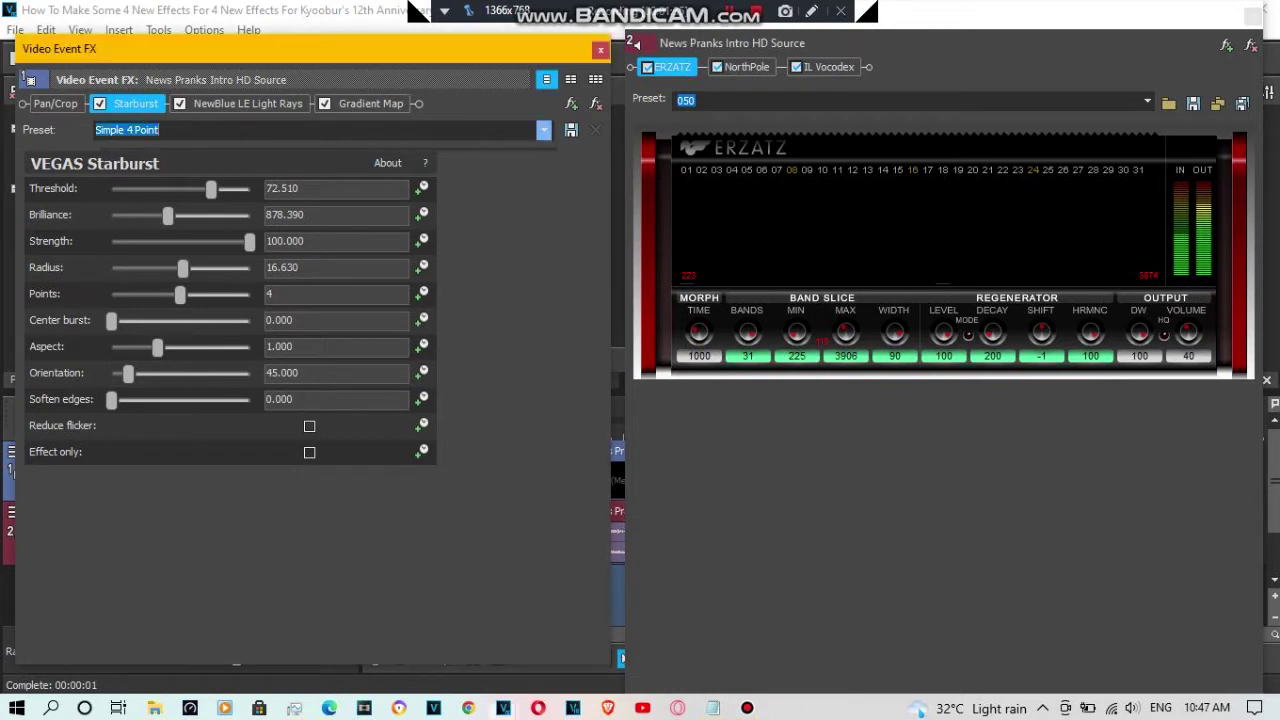
left_click(300, 159)
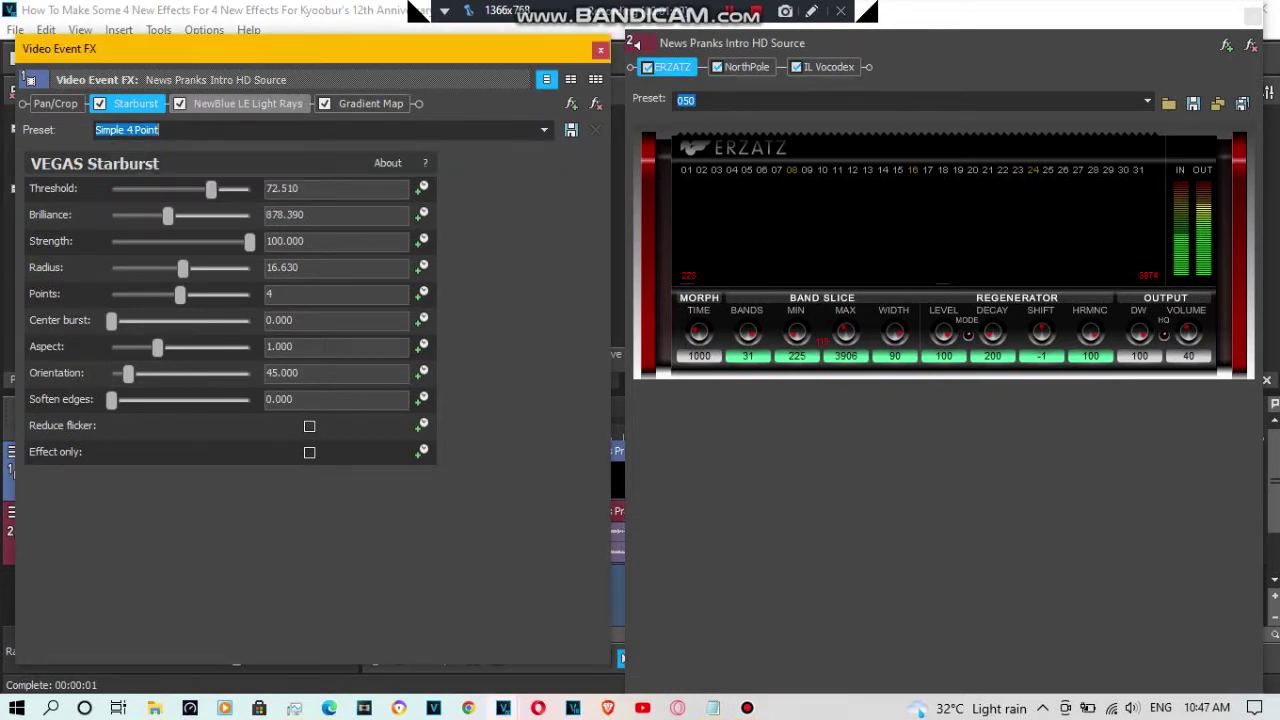
left_click(247, 104)
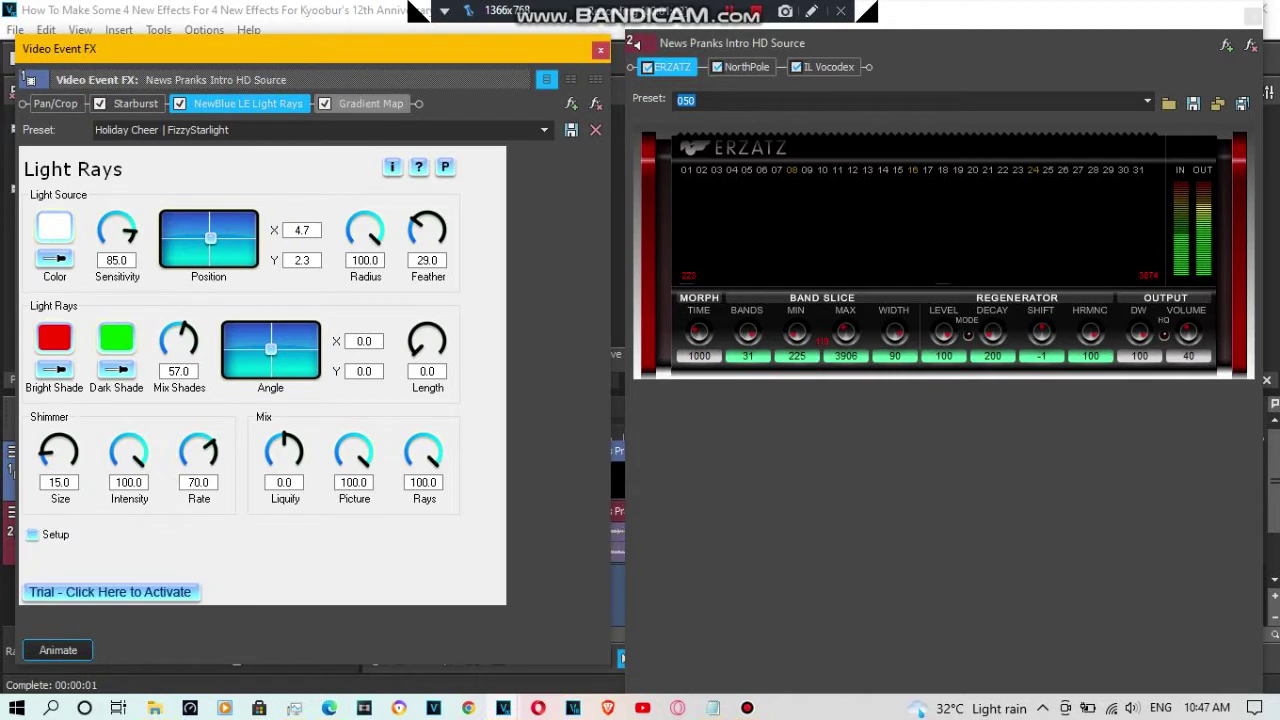
- Examine the colour values of each Gradient Map control point in the FizzyFreeSpiritStarlight preset
left_click(370, 104)
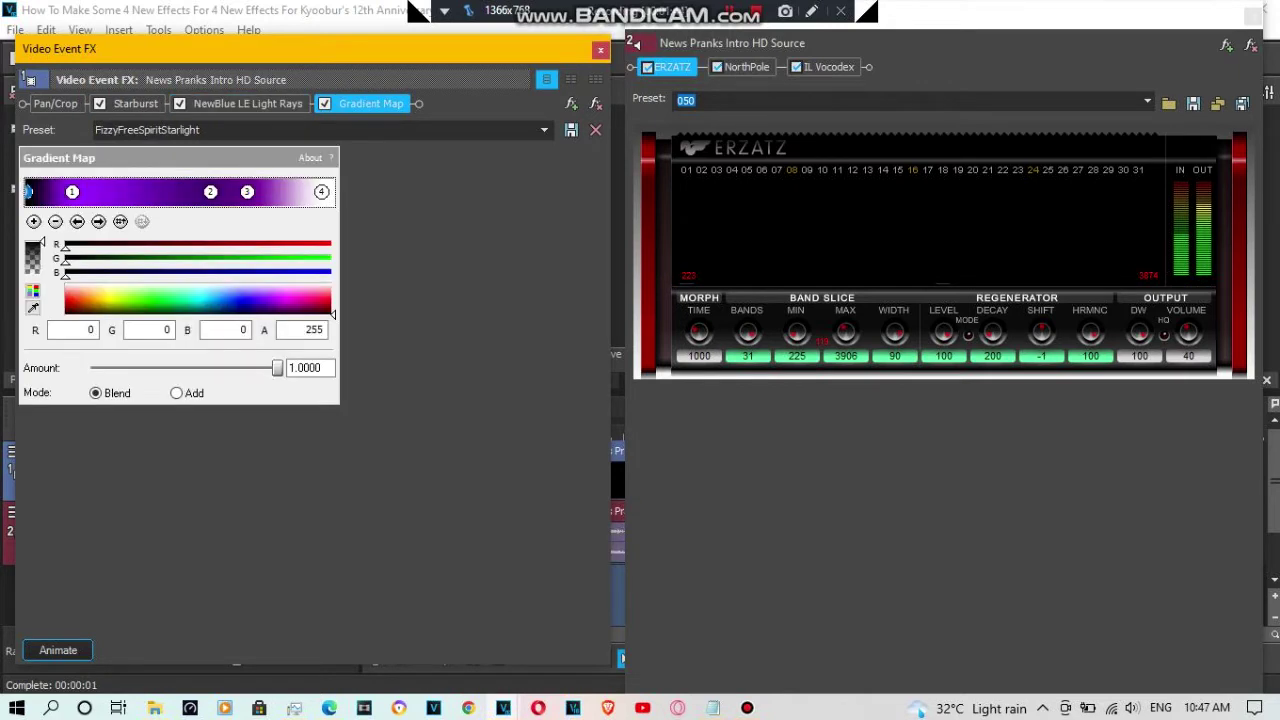
left_click(98, 221)
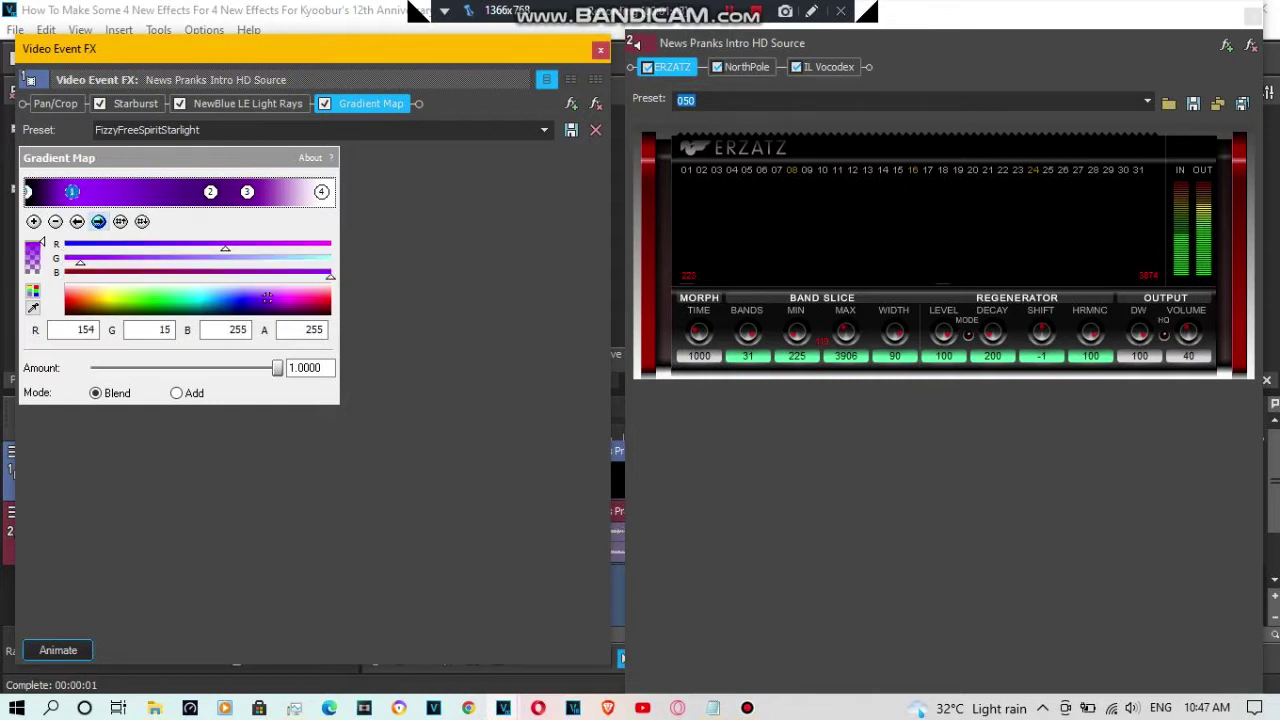
left_click(98, 221)
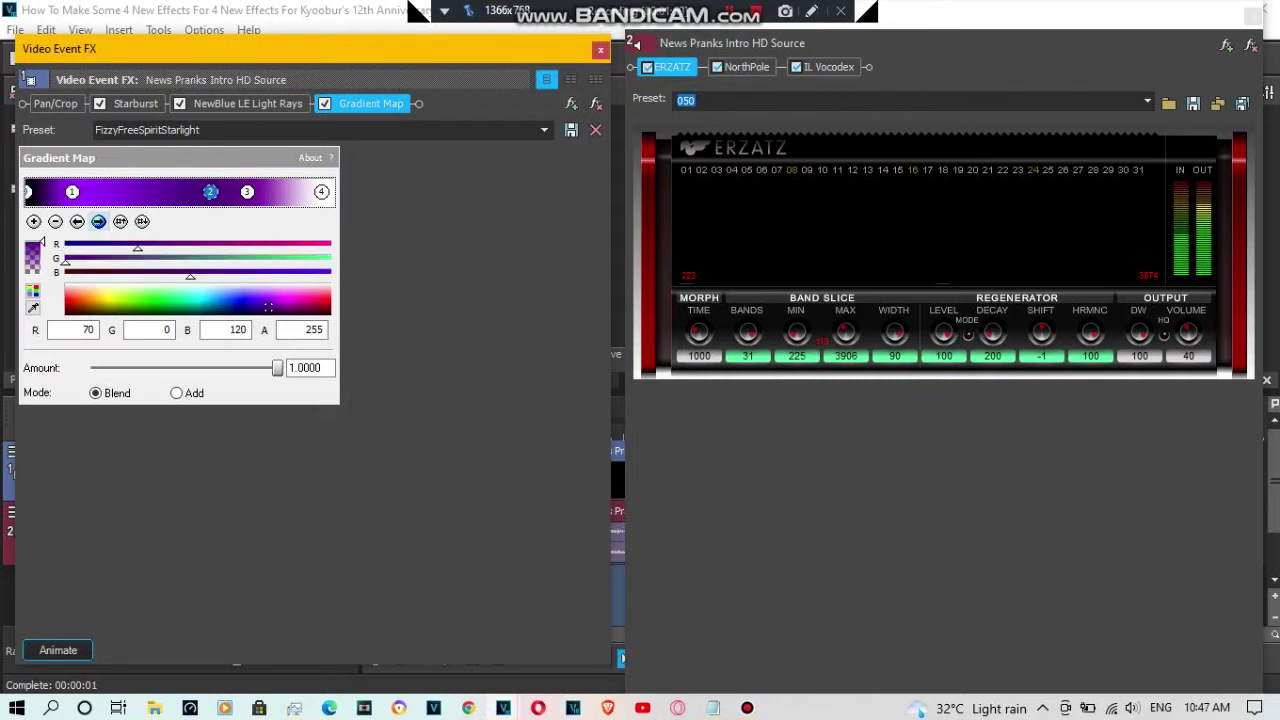
left_click(98, 221)
left_click(98, 221)
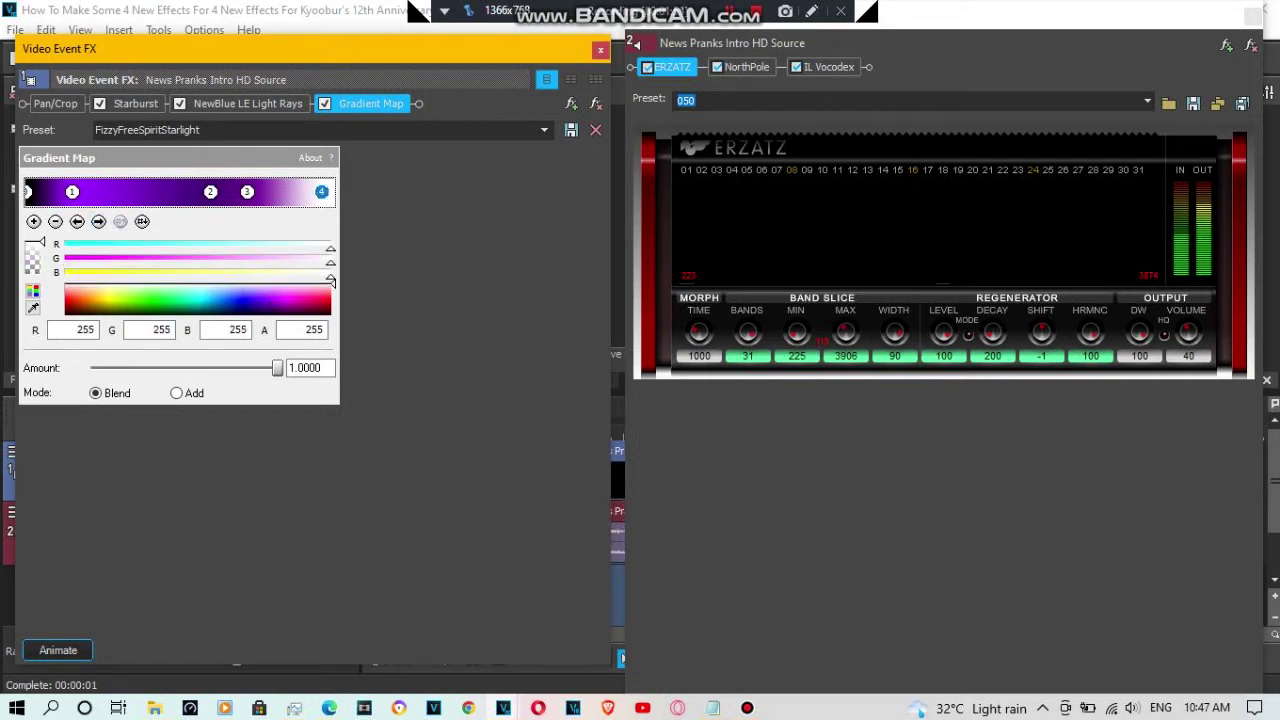
- Examine the ERZATZ preset and the NorthPole settings, keeping NorthPole between ERZATZ and IL Vocodex in the audio effect chain
left_click(696, 101)
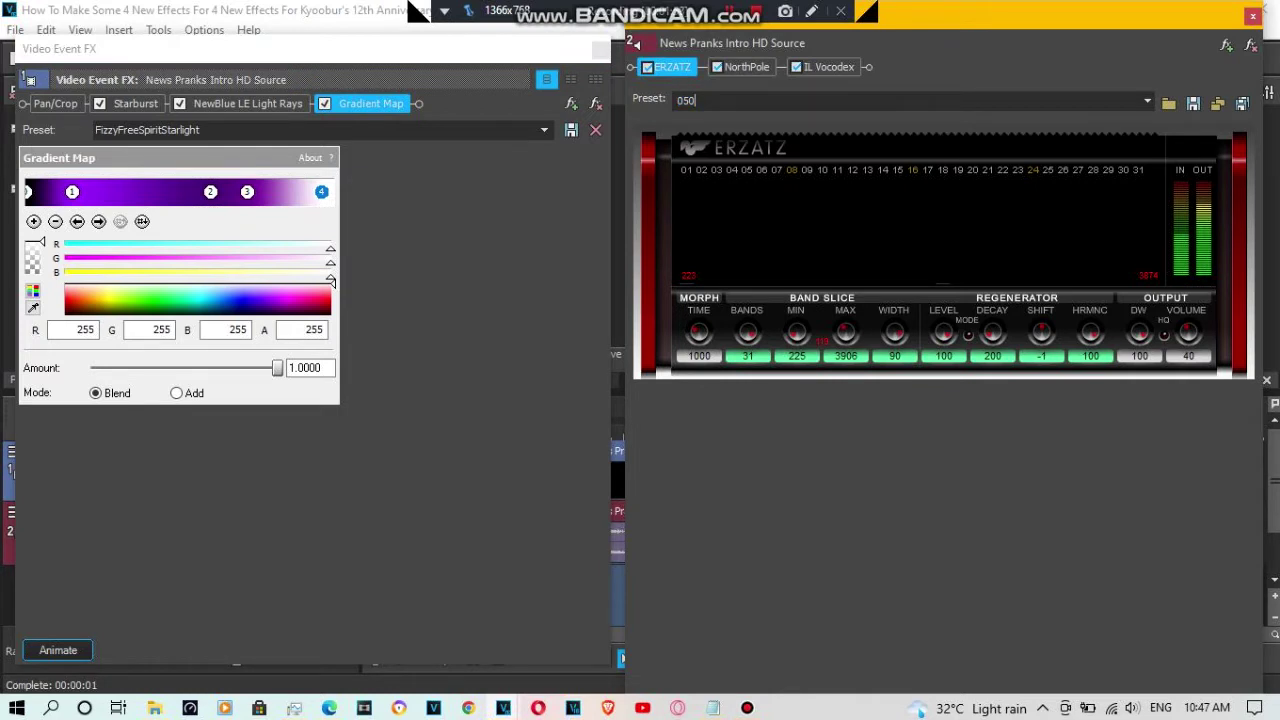
left_click(746, 67)
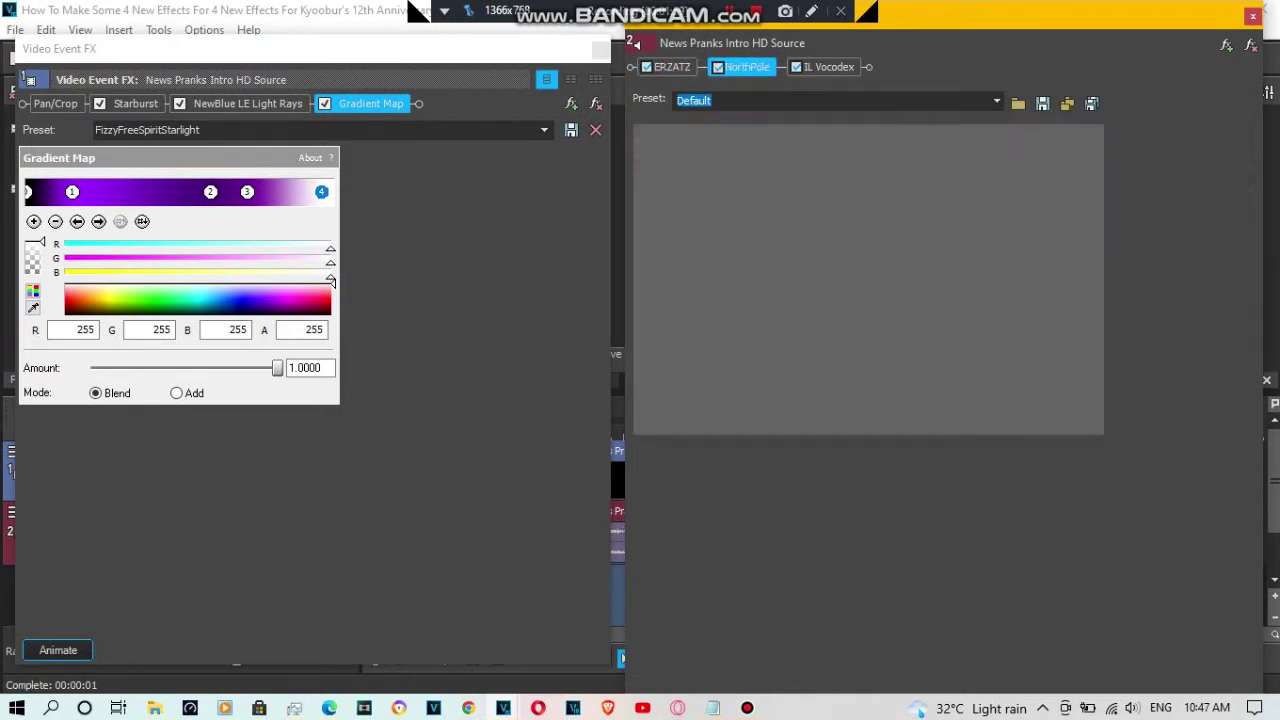
left_click_drag(746, 67, 830, 67)
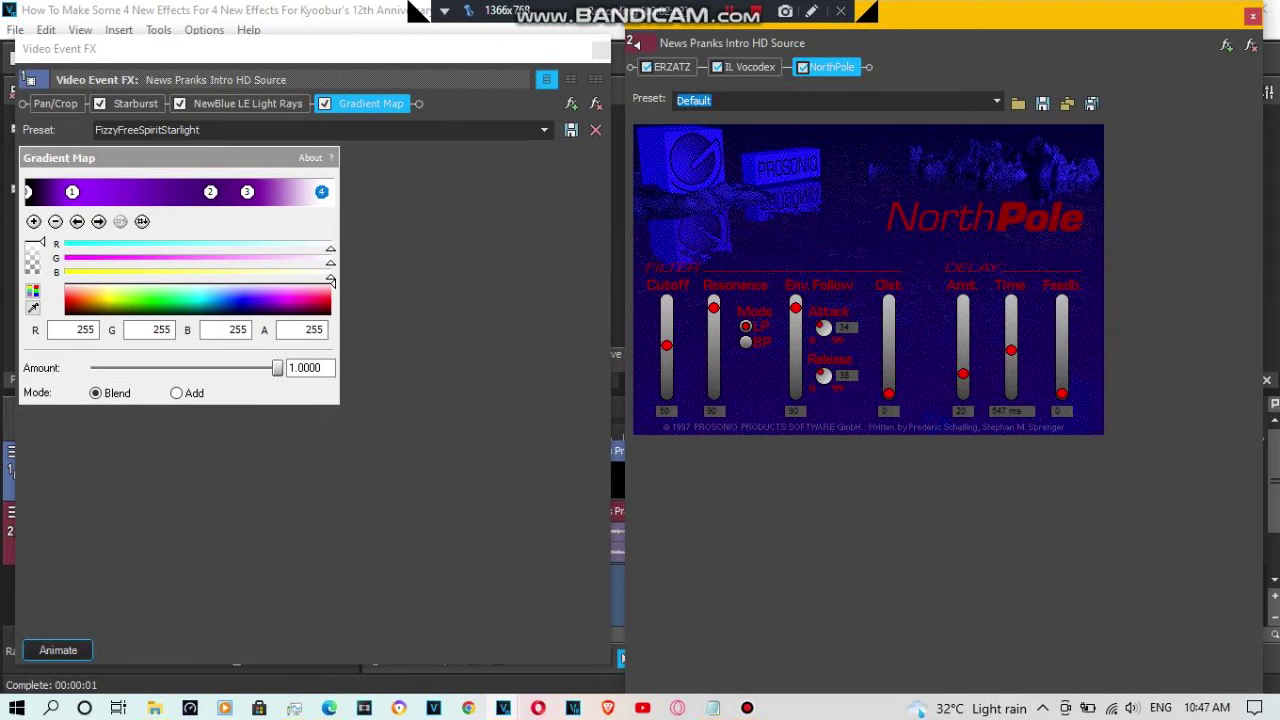
left_click_drag(830, 67, 746, 67)
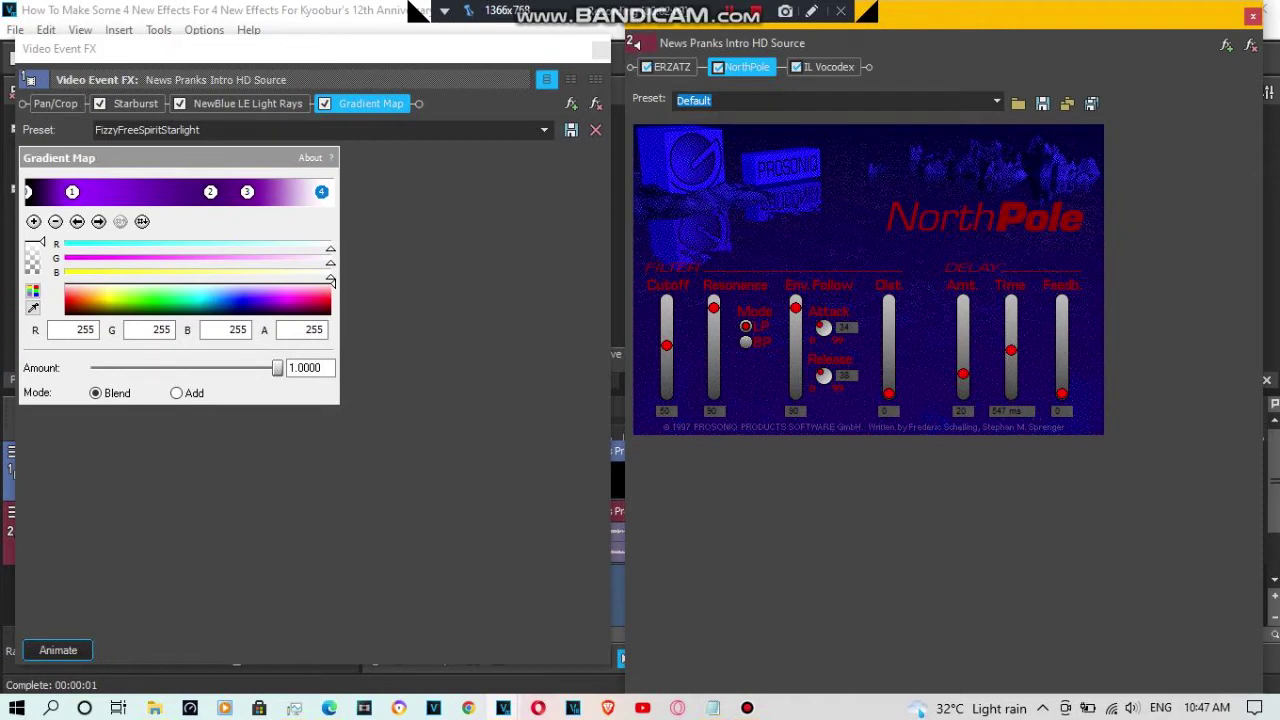
- Show the IL Vocodex settings of the audio event and reposition the window to examine the Chord preset
left_click(813, 67)
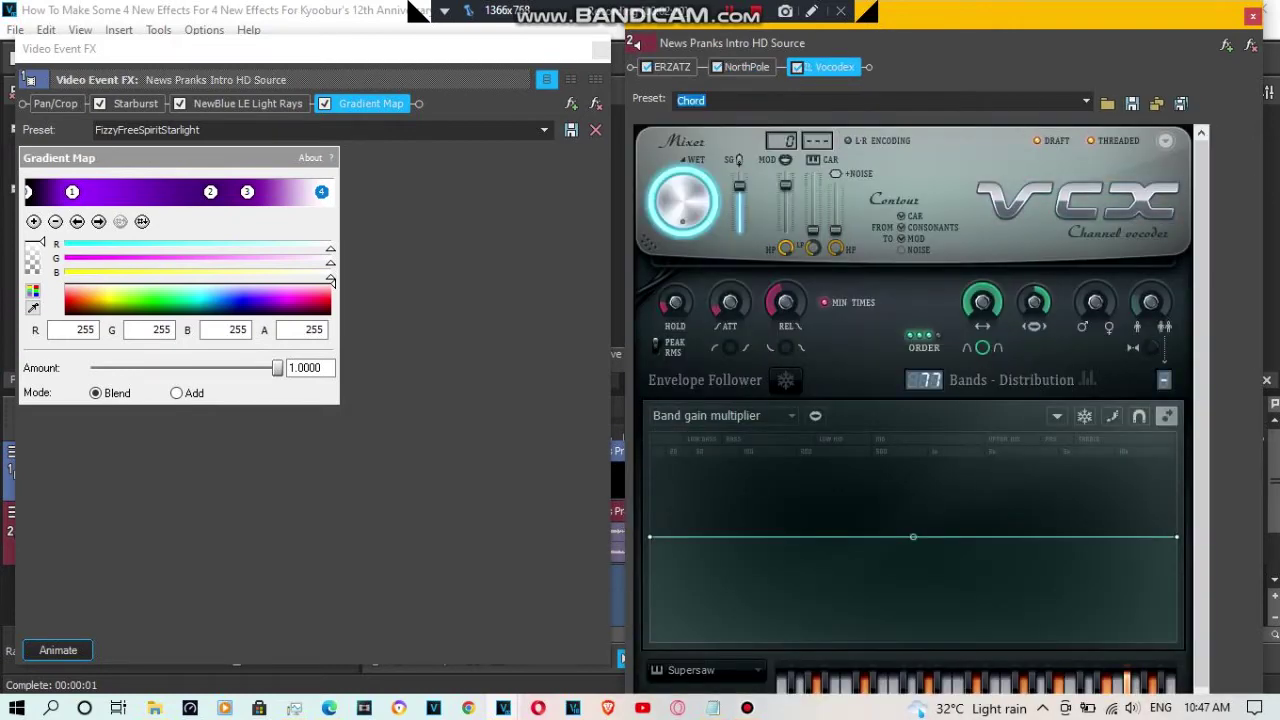
mouse_move(946, 6)
left_mouse_down()
mouse_move(948, 61)
mouse_move(941, 21)
left_mouse_up()
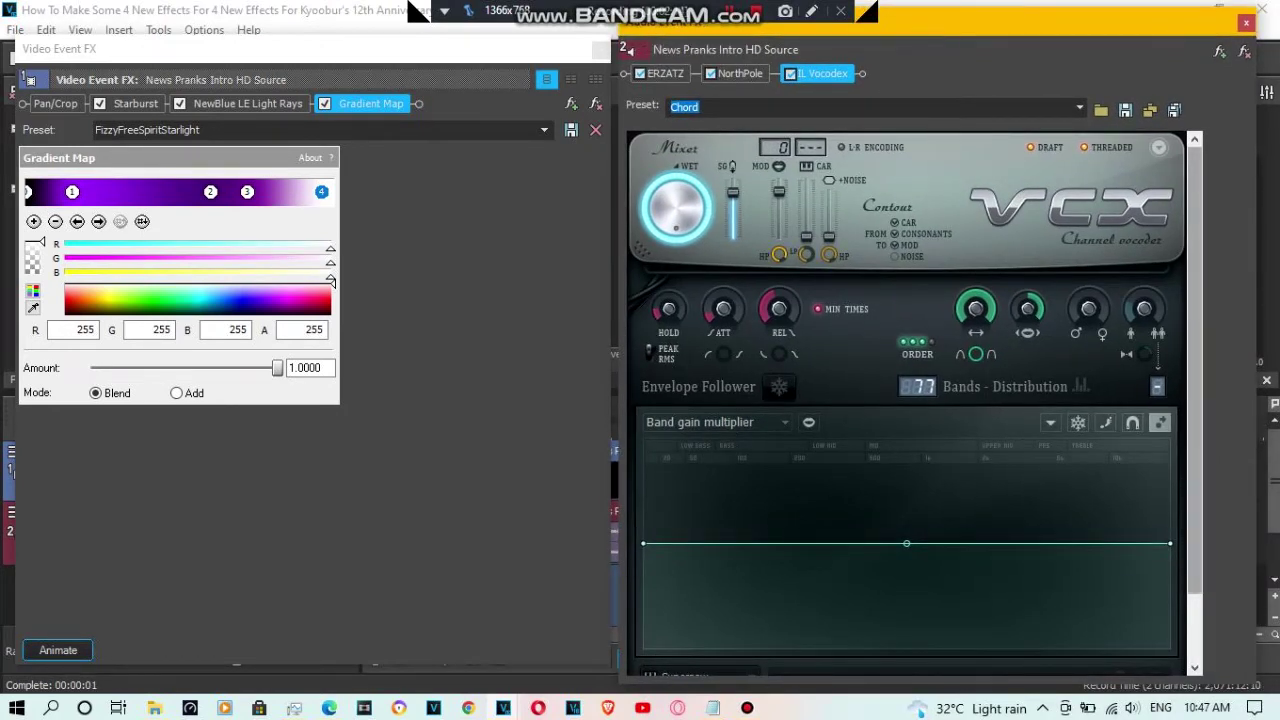
- Examine the full IL Vocodex Chord preset, from the mixer controls to the Supersaw carrier and keyboard notes
scroll(905, 400, "down", 3)
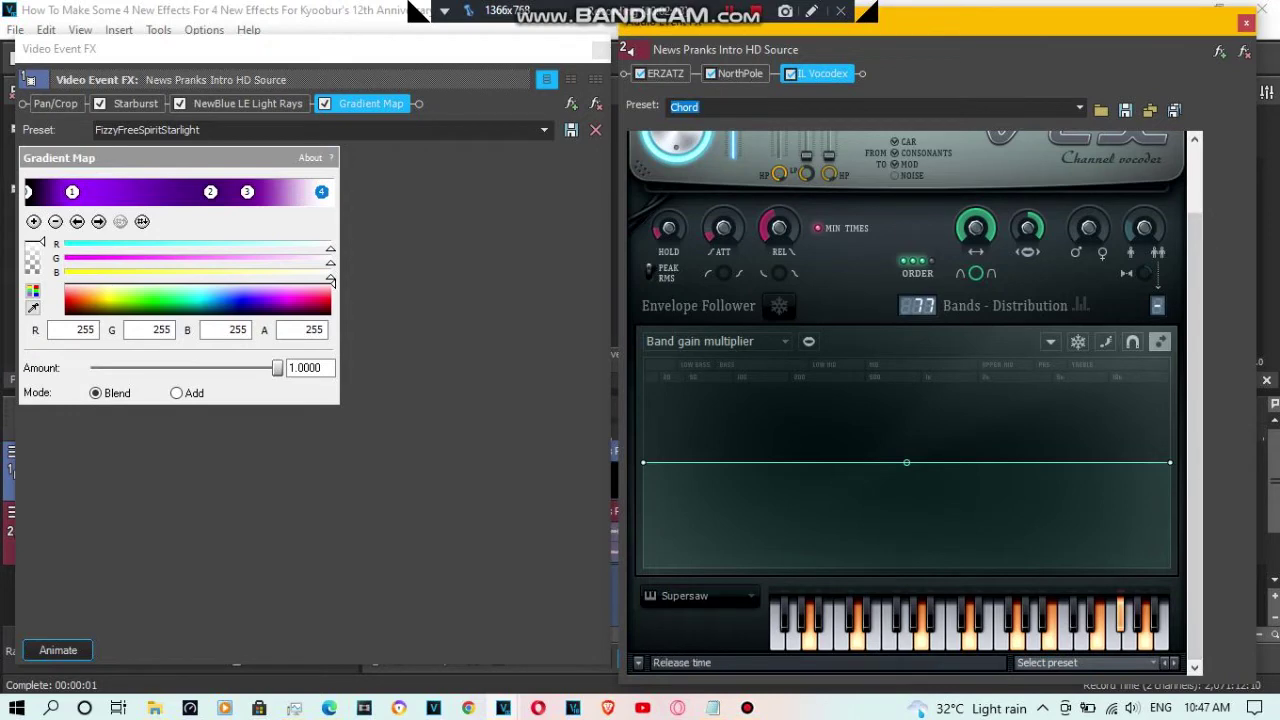
scroll(905, 400, "up", 1)
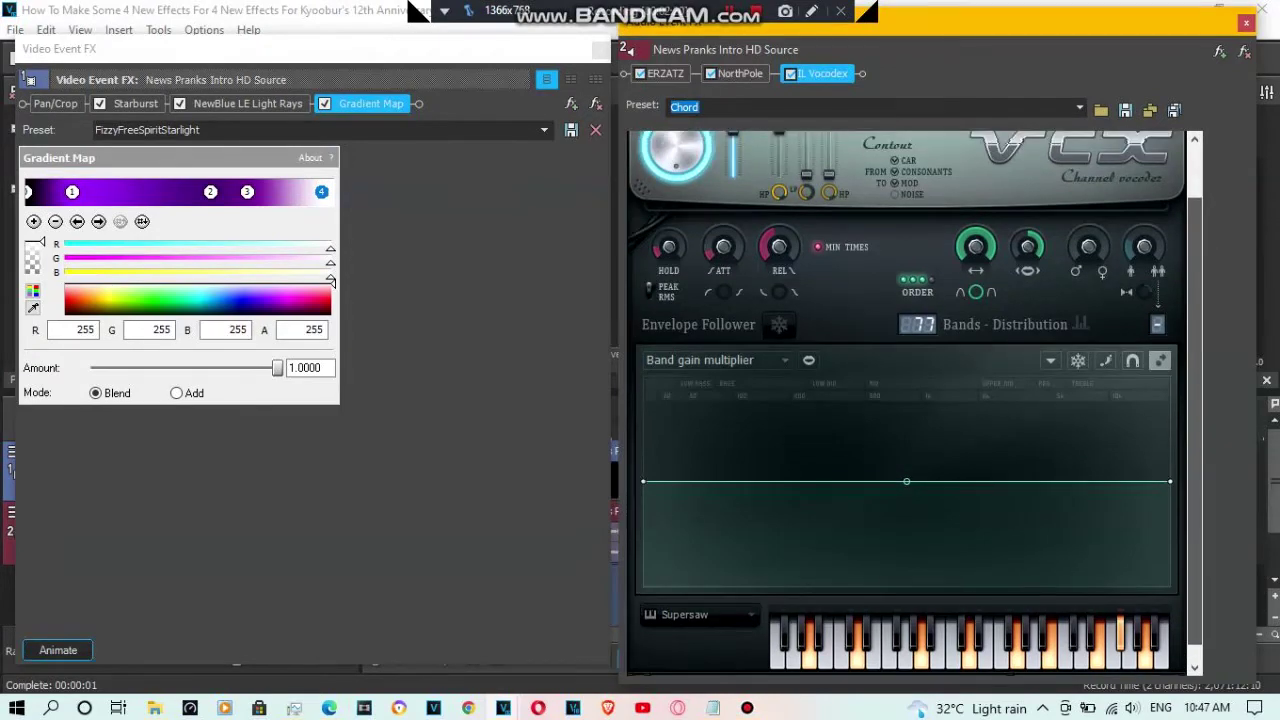
scroll(905, 400, "up", 2)
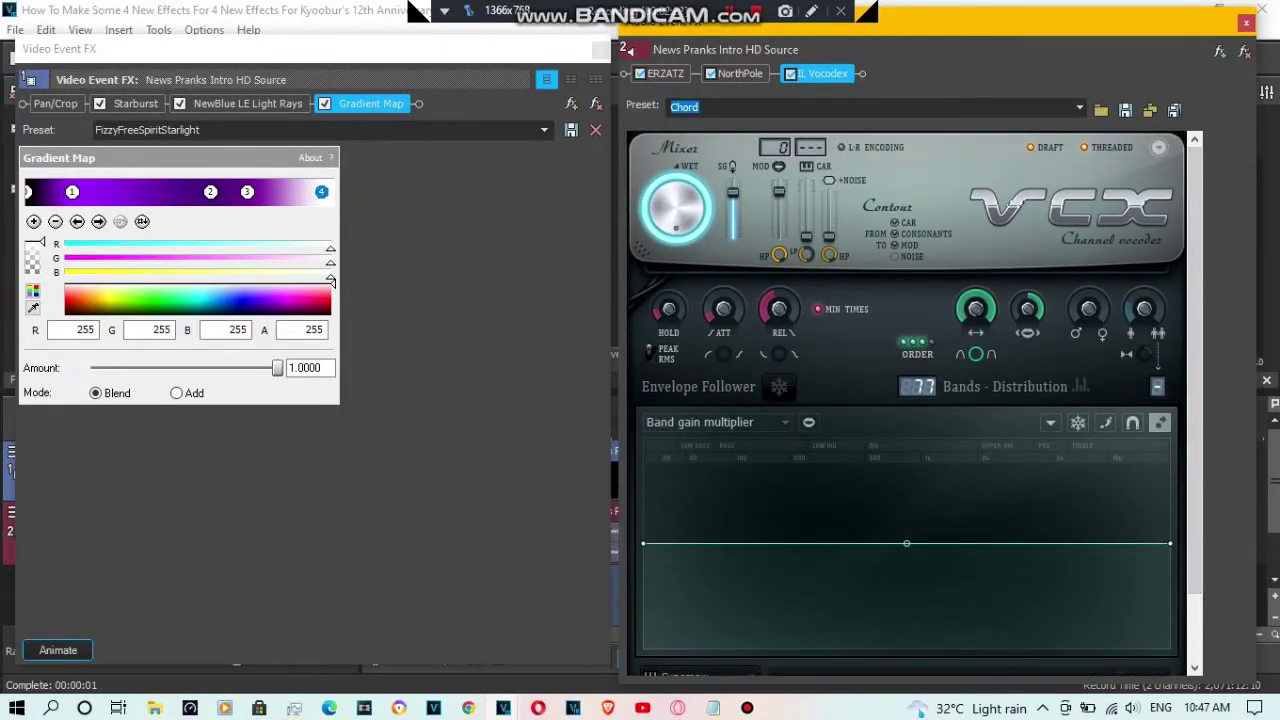
scroll(905, 400, "down", 3)
scroll(905, 400, "up", 2)
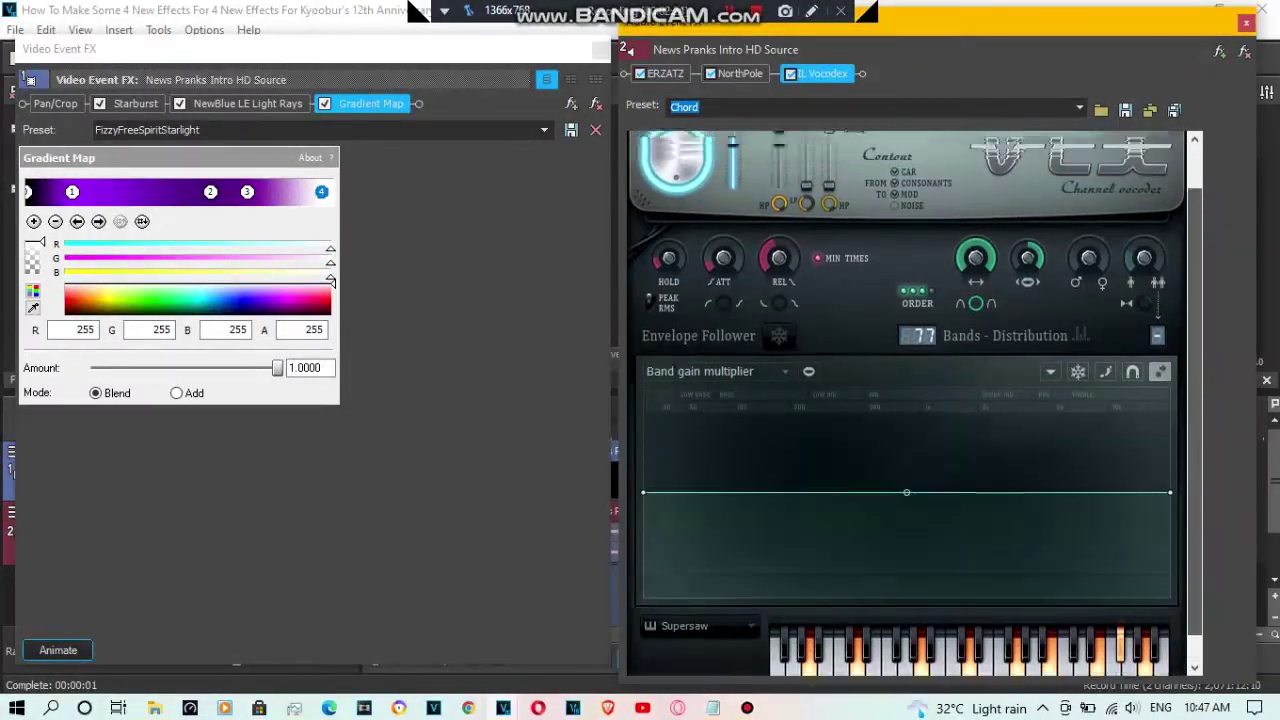
scroll(905, 400, "down", 2)
scroll(905, 400, "up", 3)
scroll(905, 400, "down", 3)
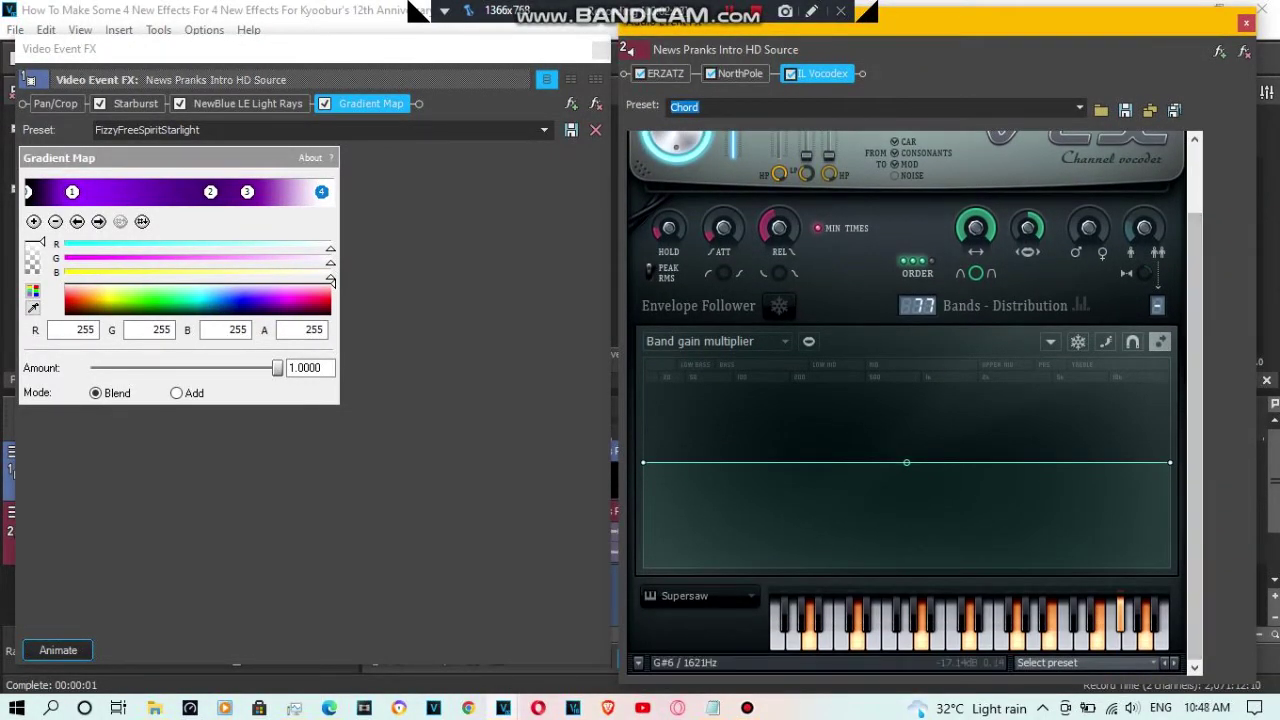
left_click(700, 107)
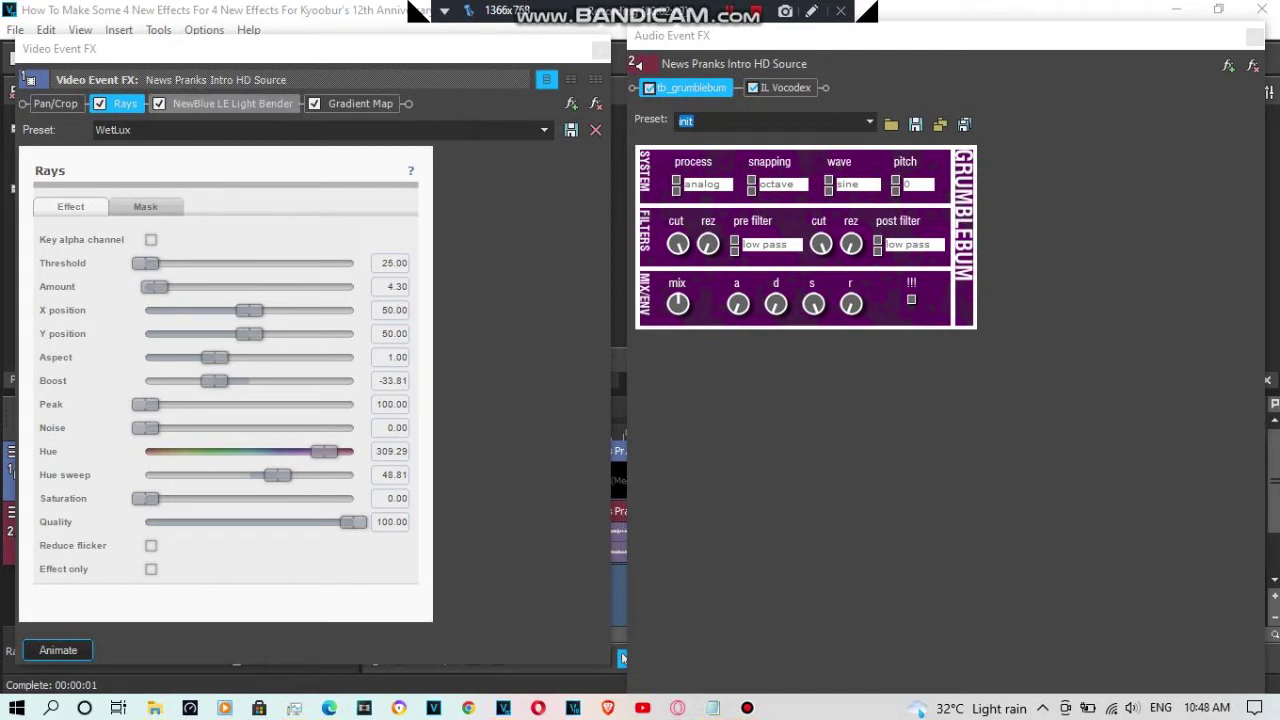
- Show the NewBlue LE Light Bender settings and check its presets, keeping Wet Ice
left_click(232, 104)
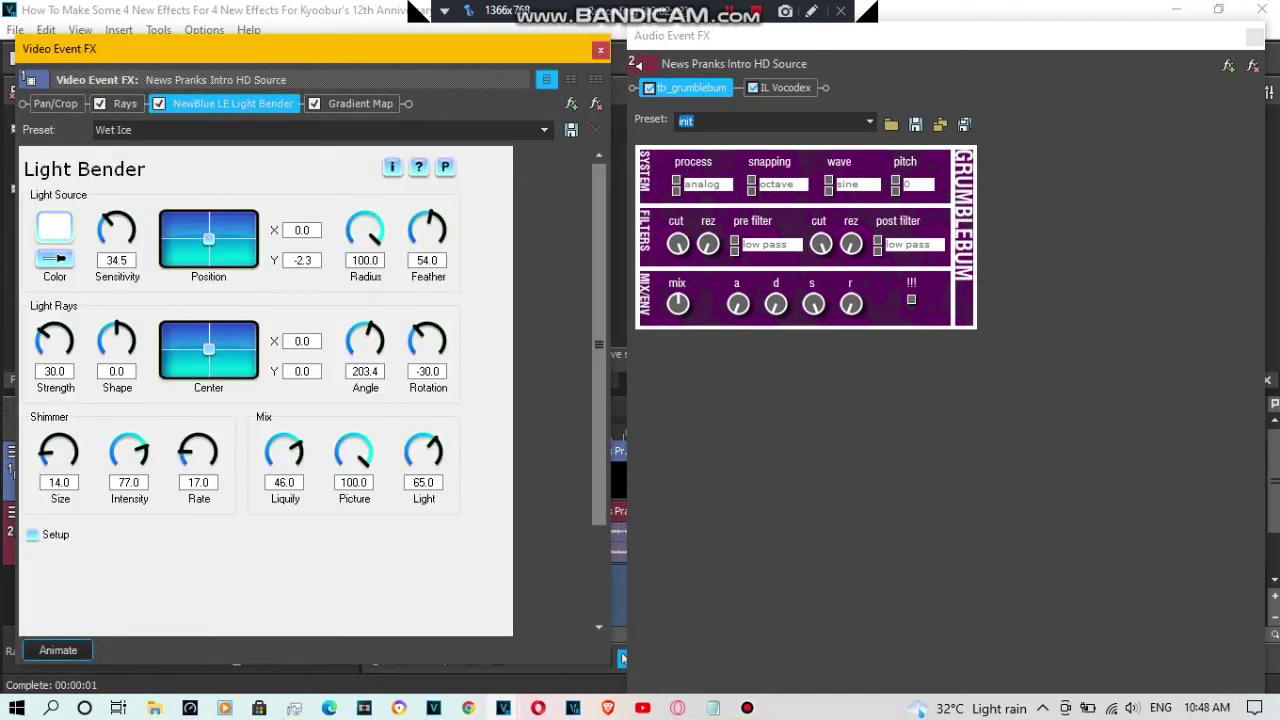
left_click(543, 130)
left_click(114, 295)
left_click(134, 130)
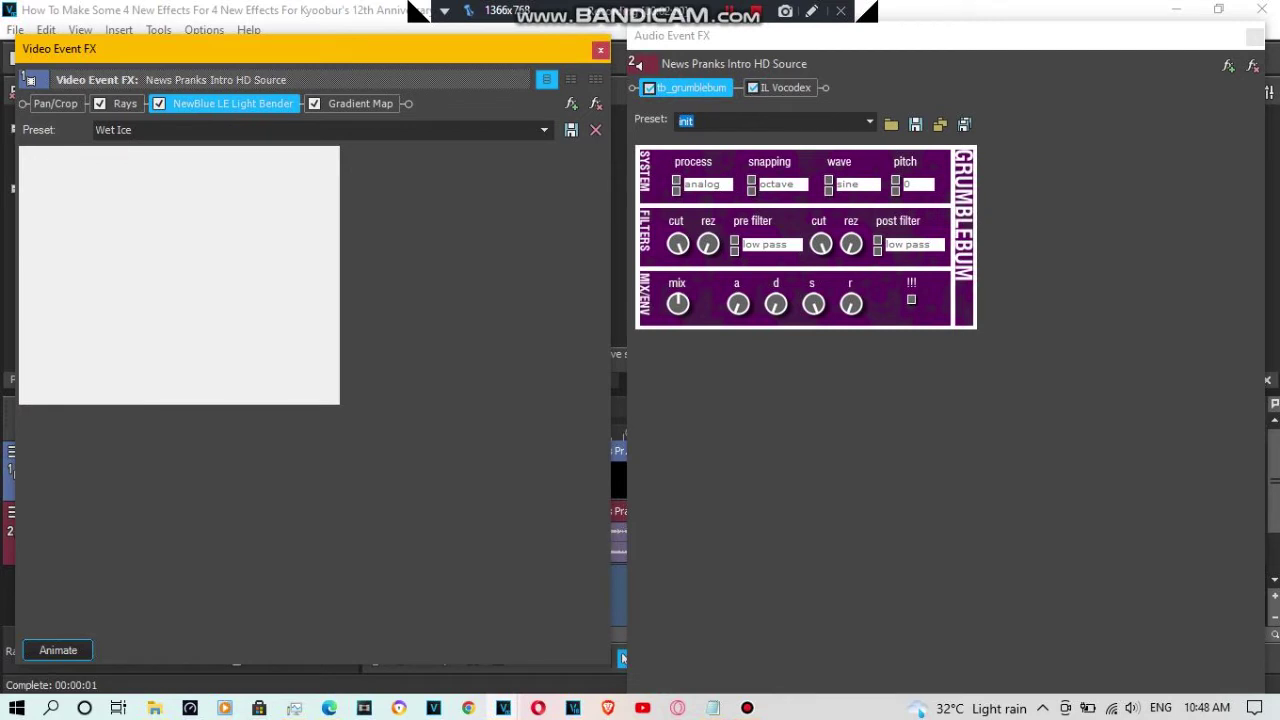
- Examine the colour values of each Gradient Map control point in the WetK-PointsLux preset
left_click(360, 104)
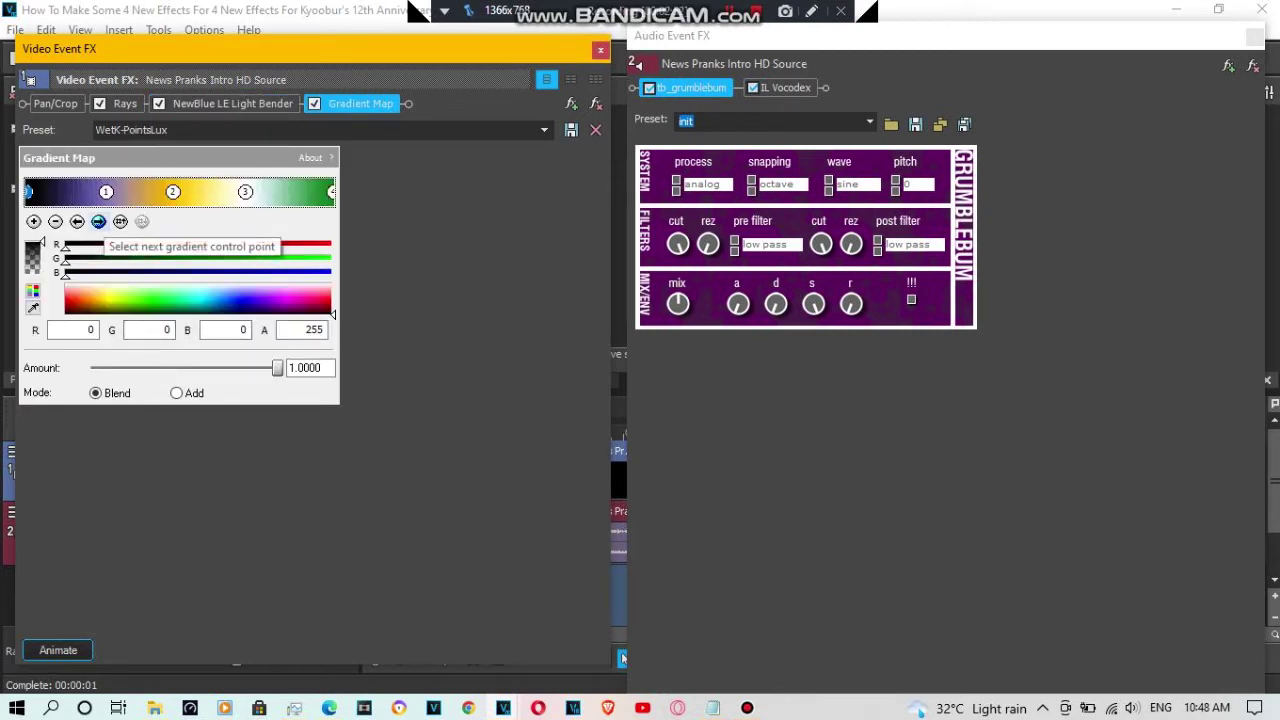
left_click(98, 221)
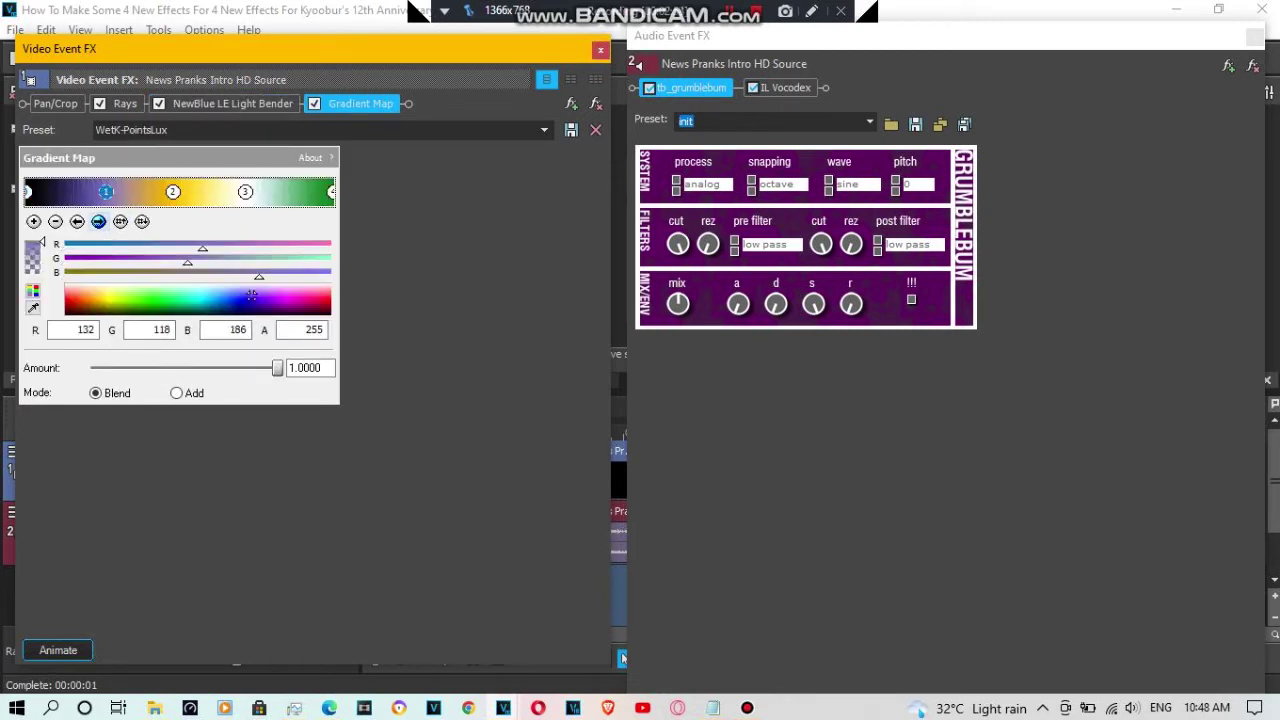
left_click(98, 221)
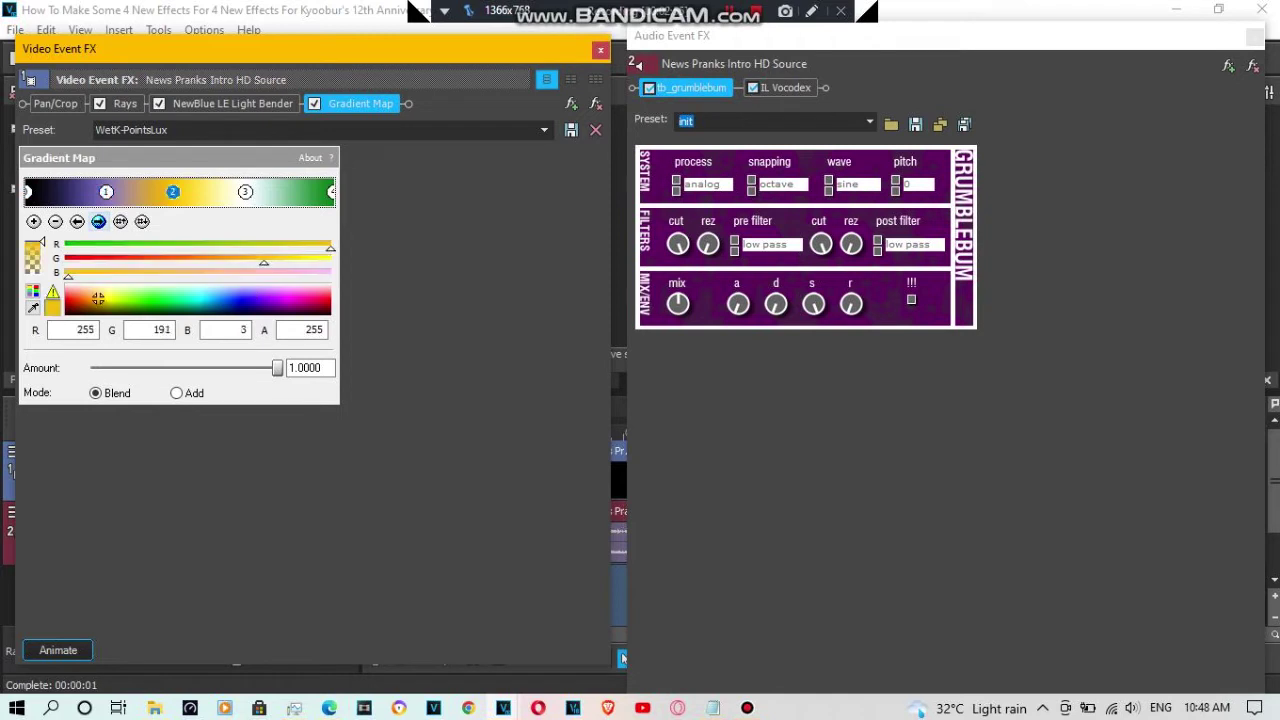
left_click(98, 221)
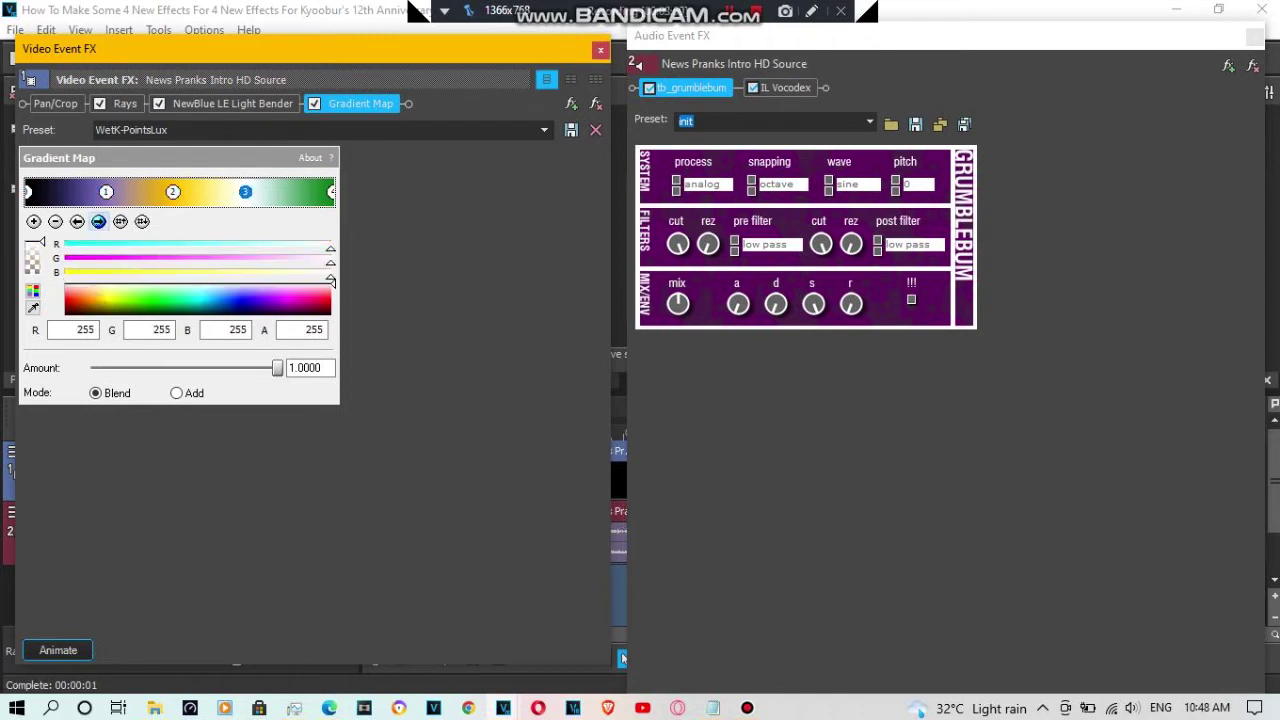
left_click(98, 221)
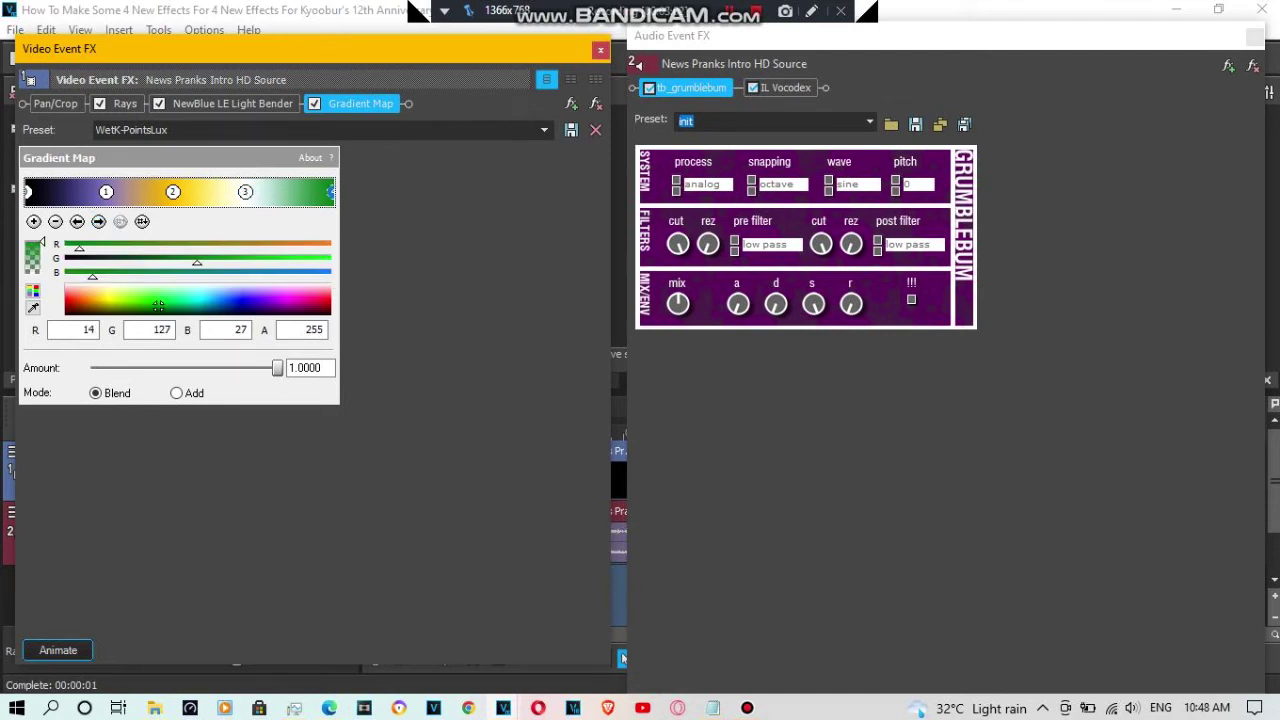
- Show the audio event's IL Vocodex settings and examine the More testosterone preset down to the Saw carrier and keyboard notes
left_click(785, 88)
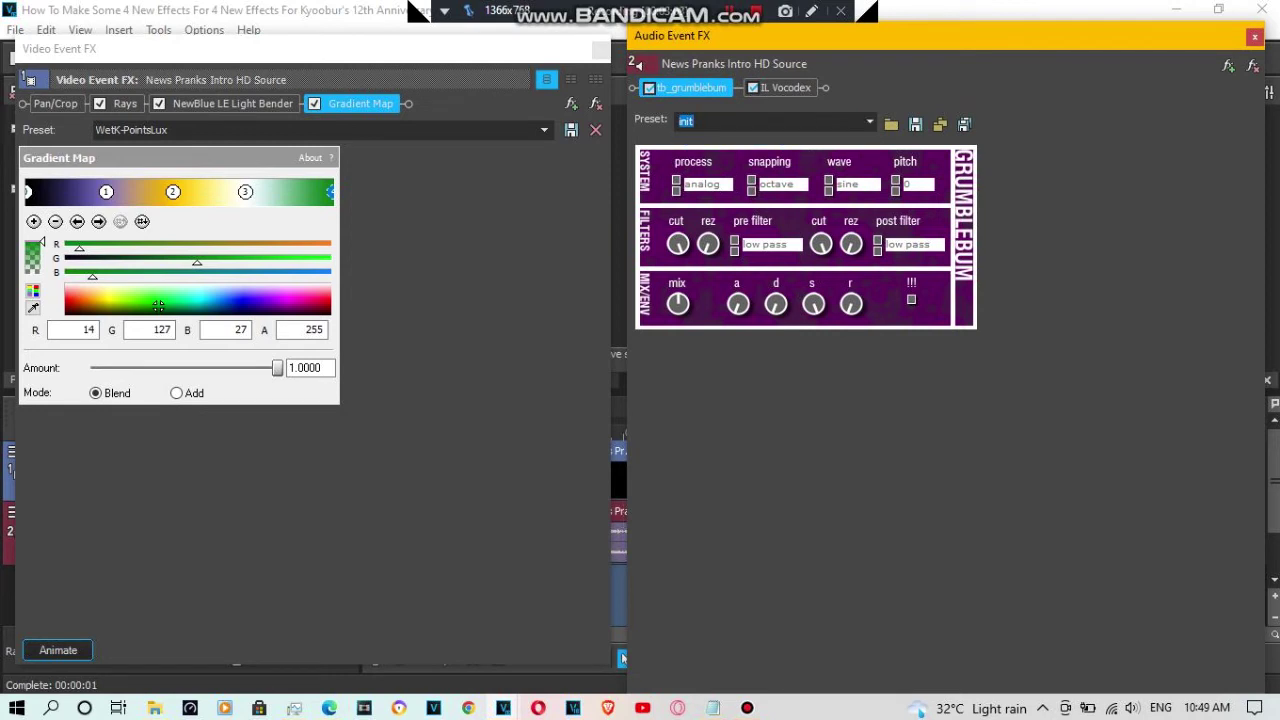
left_click(785, 88)
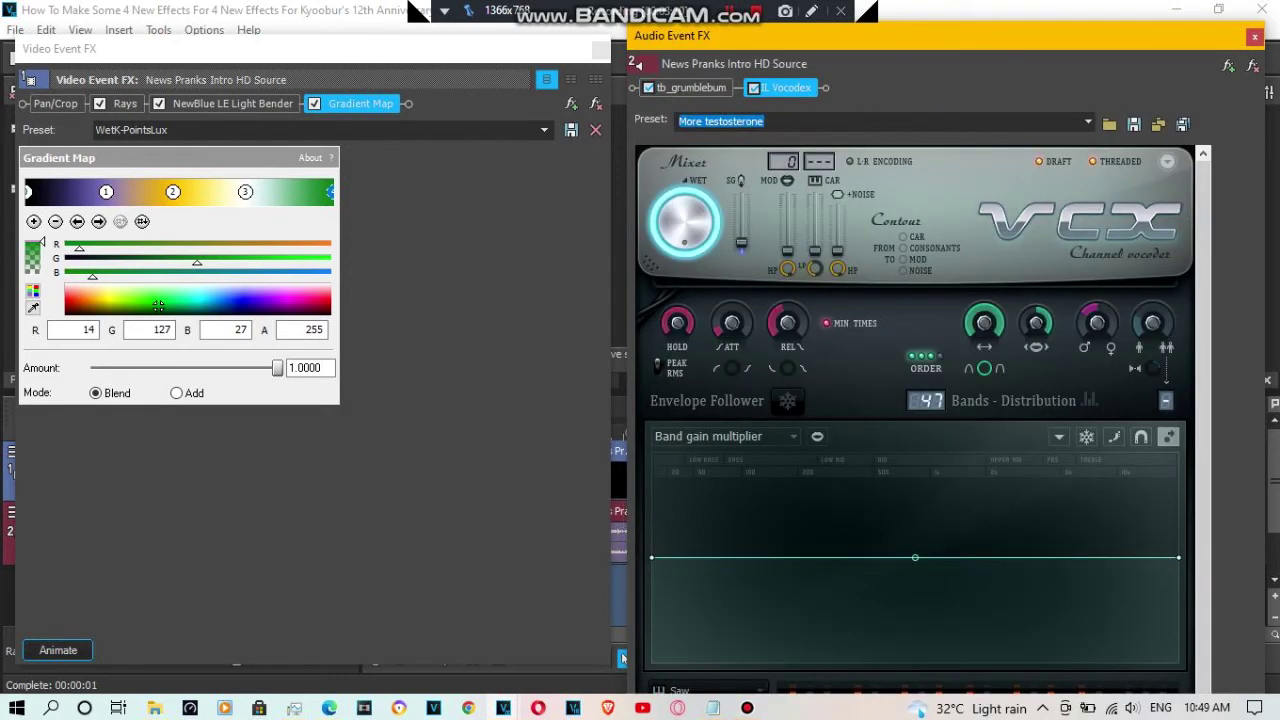
mouse_move(905, 33)
left_mouse_down()
mouse_move(908, 108)
mouse_move(910, 37)
left_mouse_up()
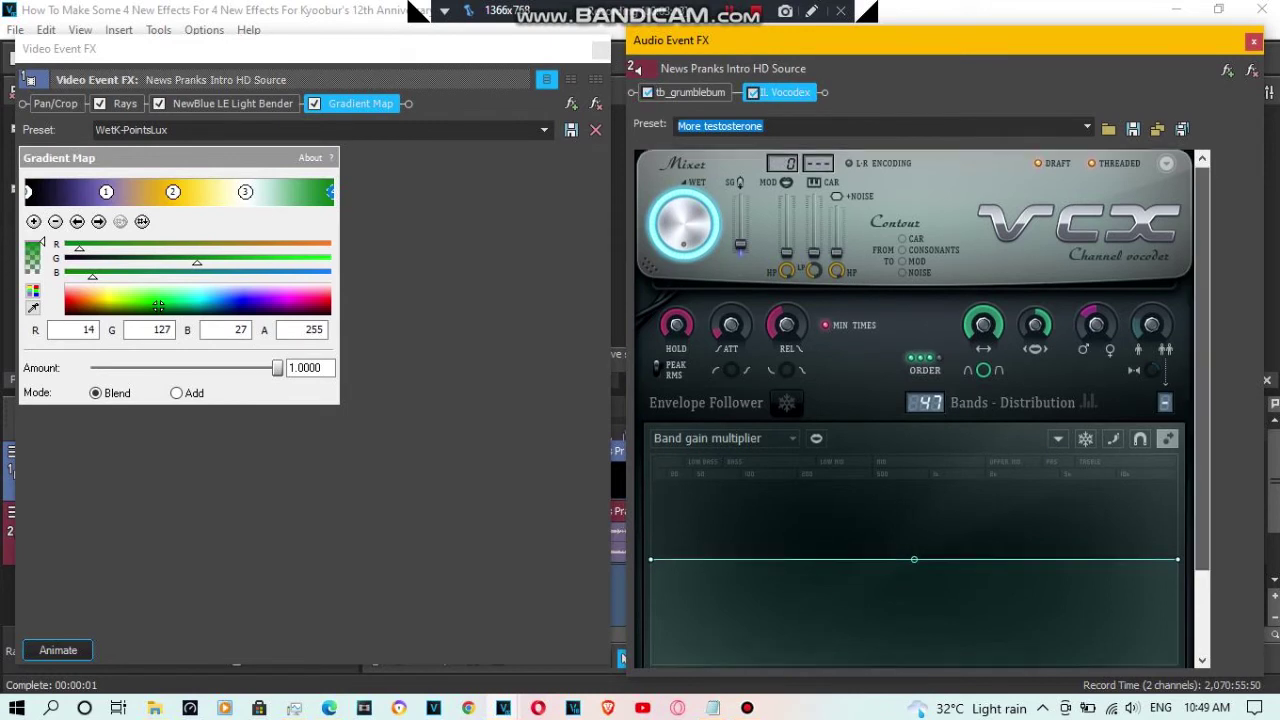
scroll(923, 410, "down", 3)
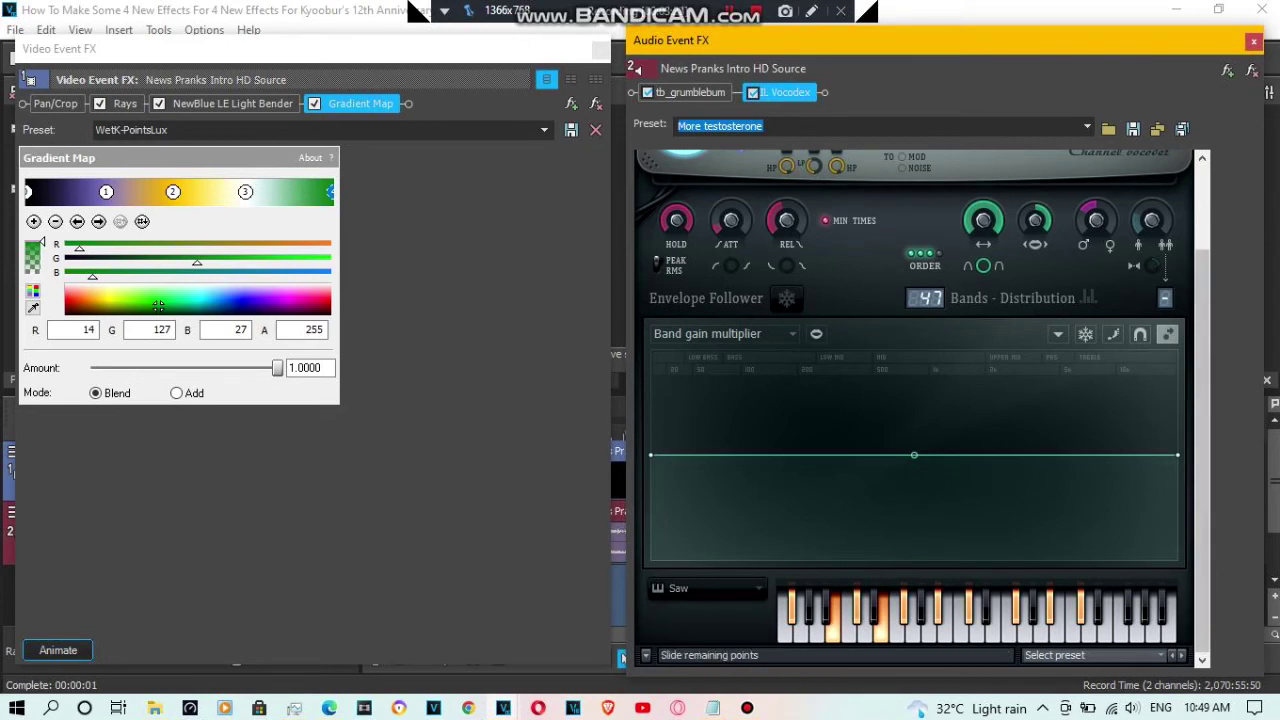
left_click(770, 126)
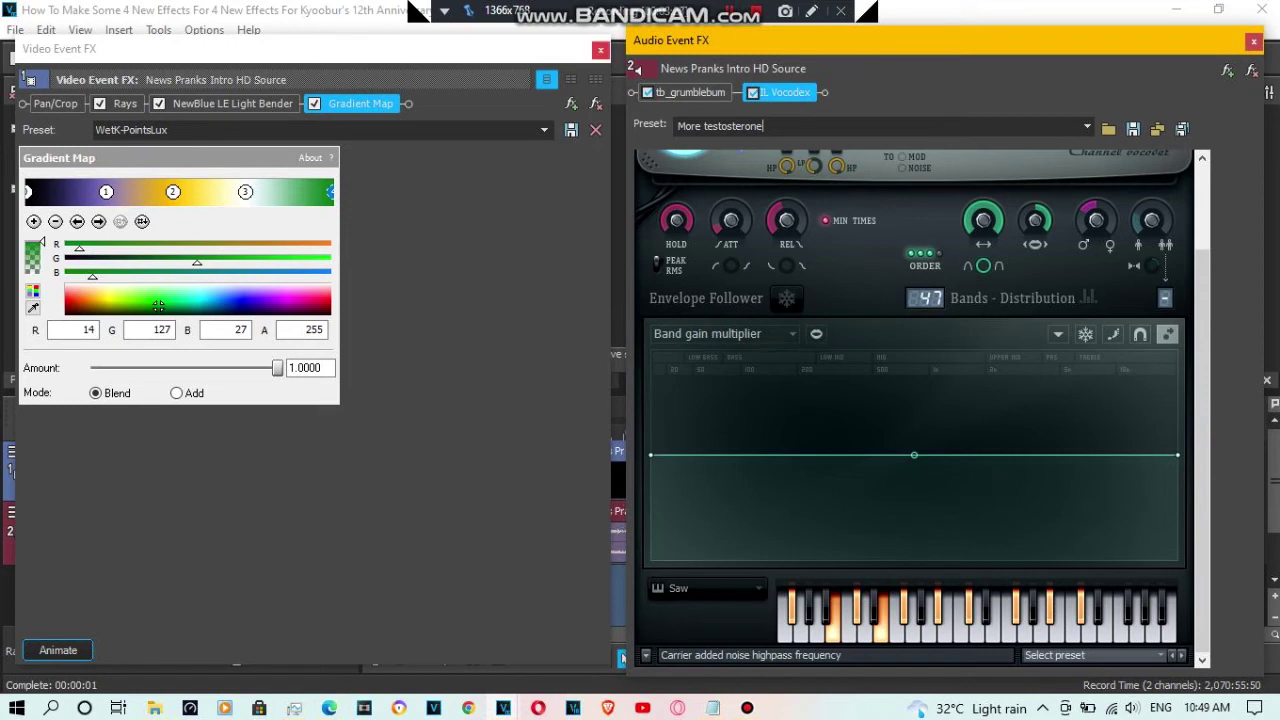
- Close the video and audio event effect windows and play the timeline from the start to preview the finished effects
left_click(600, 50)
left_click(418, 13)
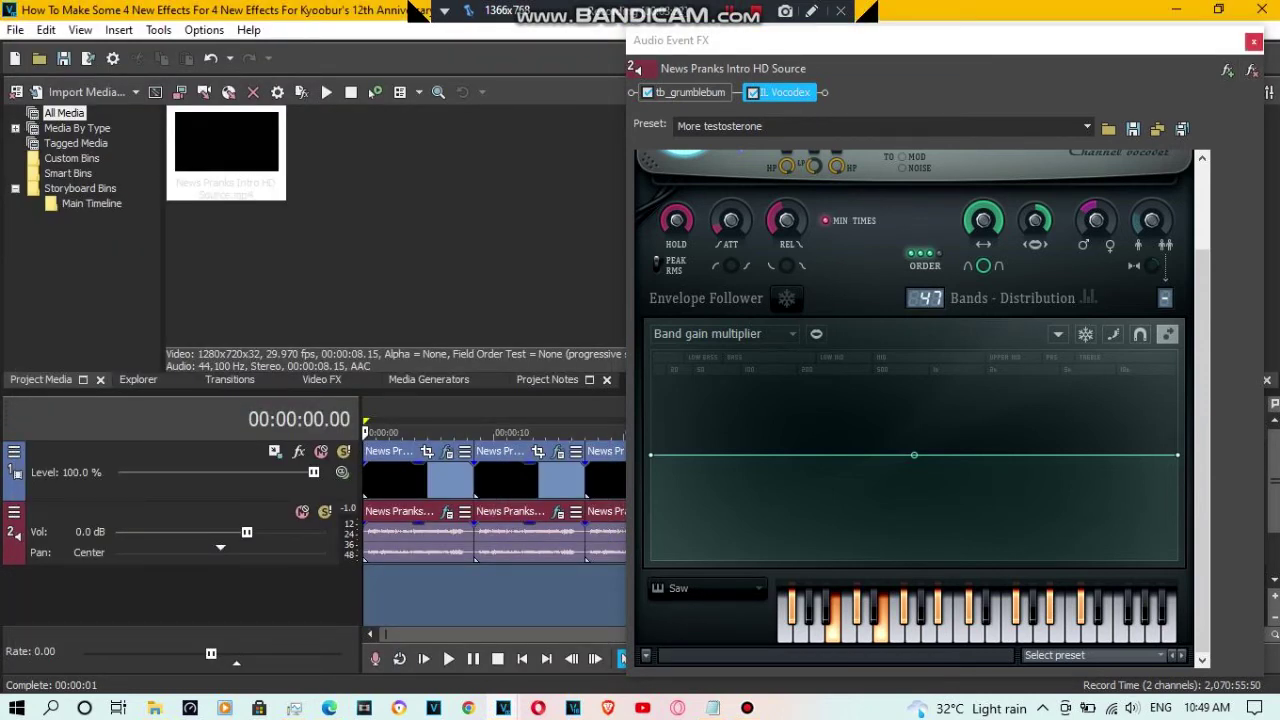
left_click(1253, 41)
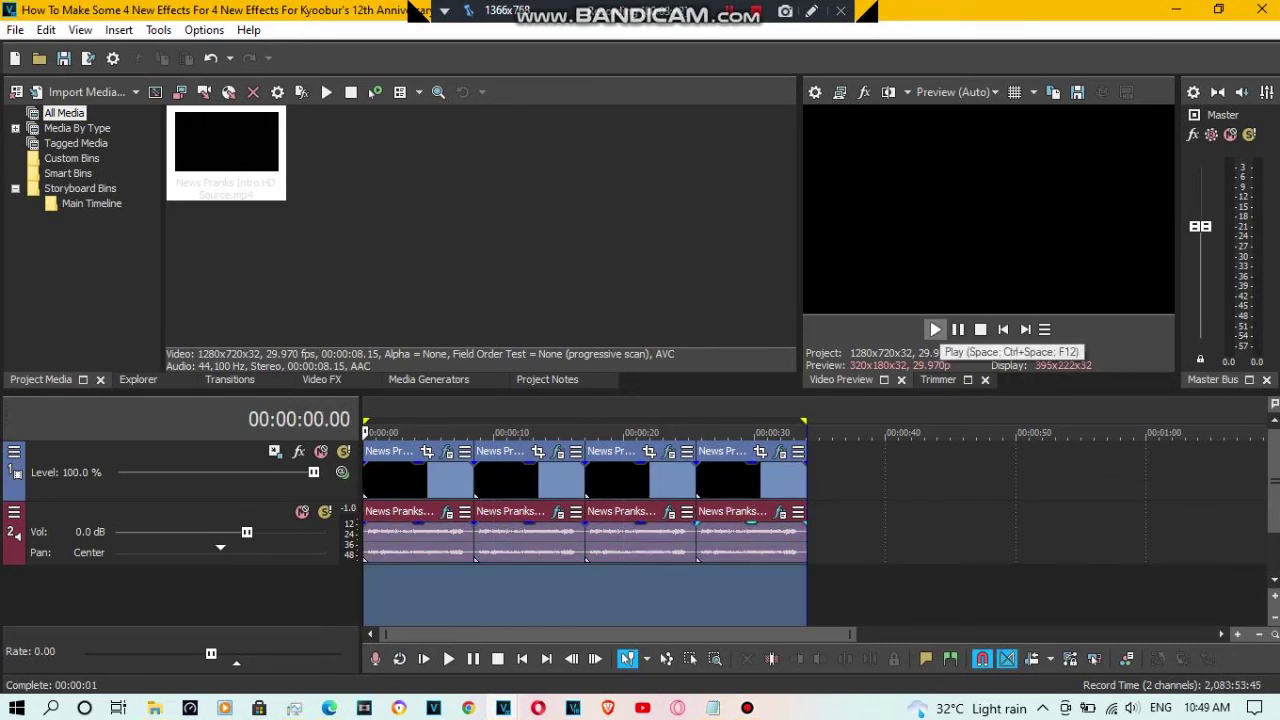
left_click(935, 329)
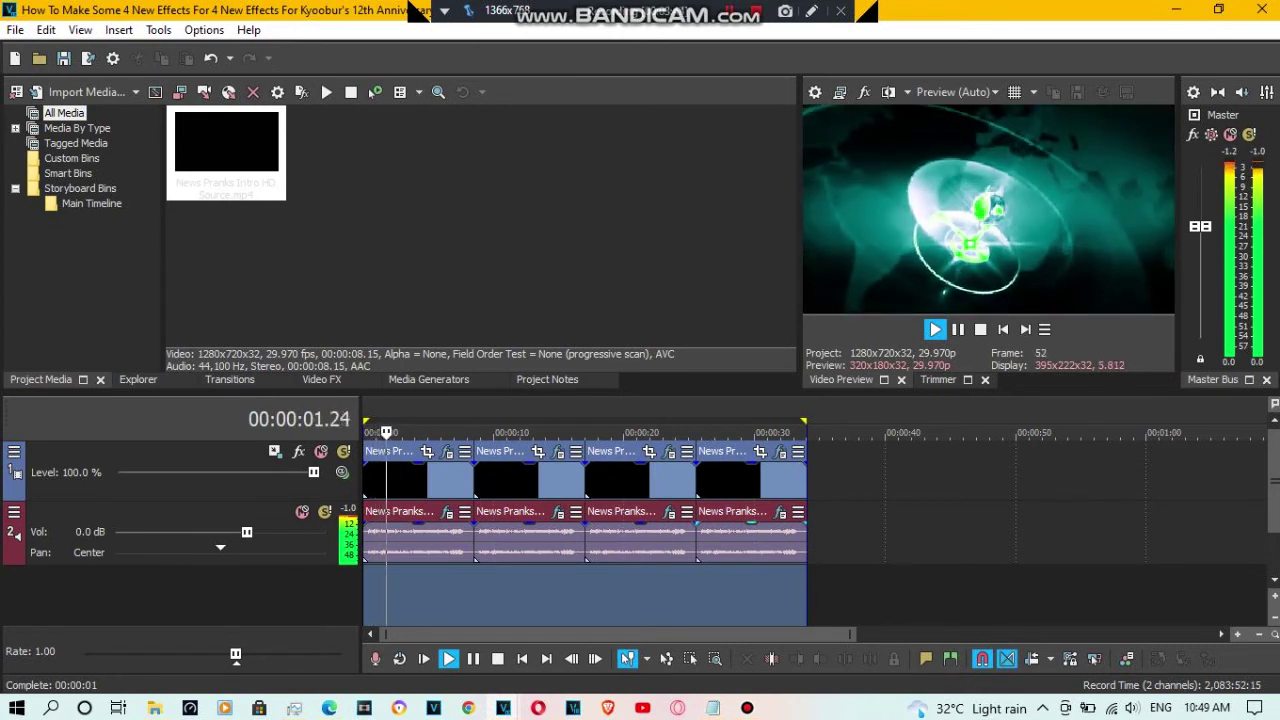